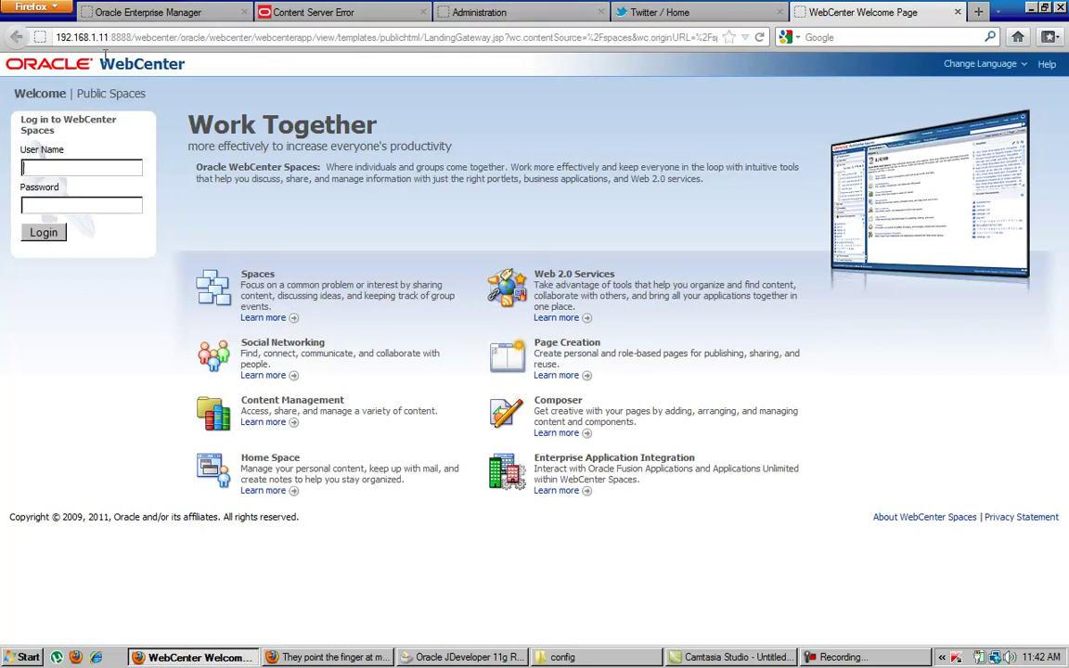
Log in to WebCenter Spaces with the administrator username and password.
click(77, 170)
text(webadmin)
key(Tab)
text(welcome1)
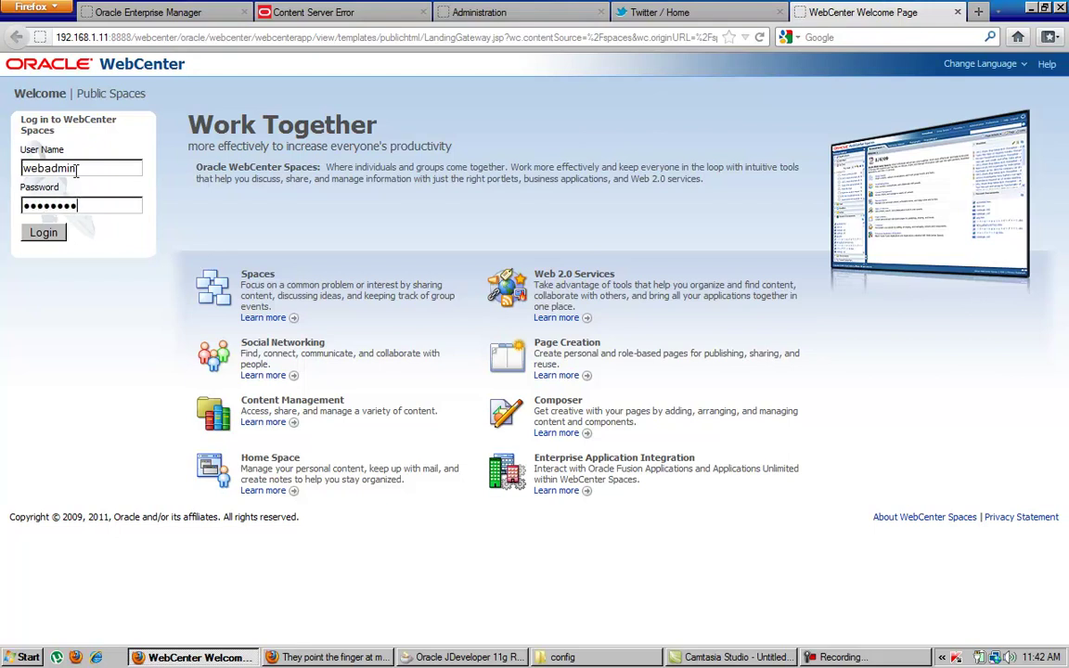
click(44, 232)
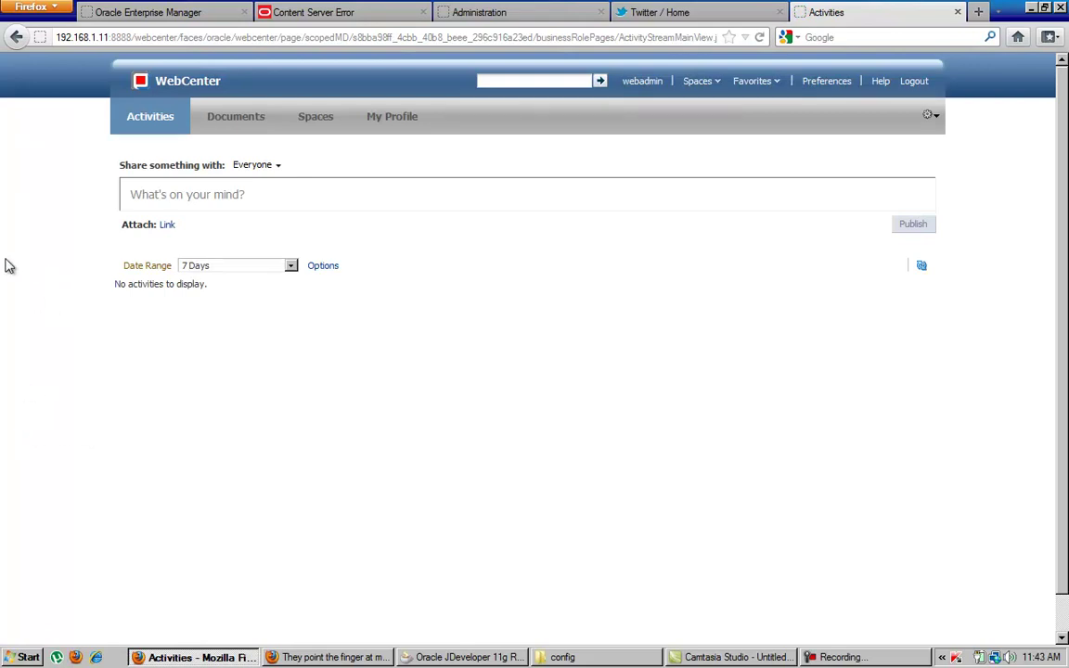
Go through Documents to the Spaces list, which shows no spaces created yet.
click(227, 118)
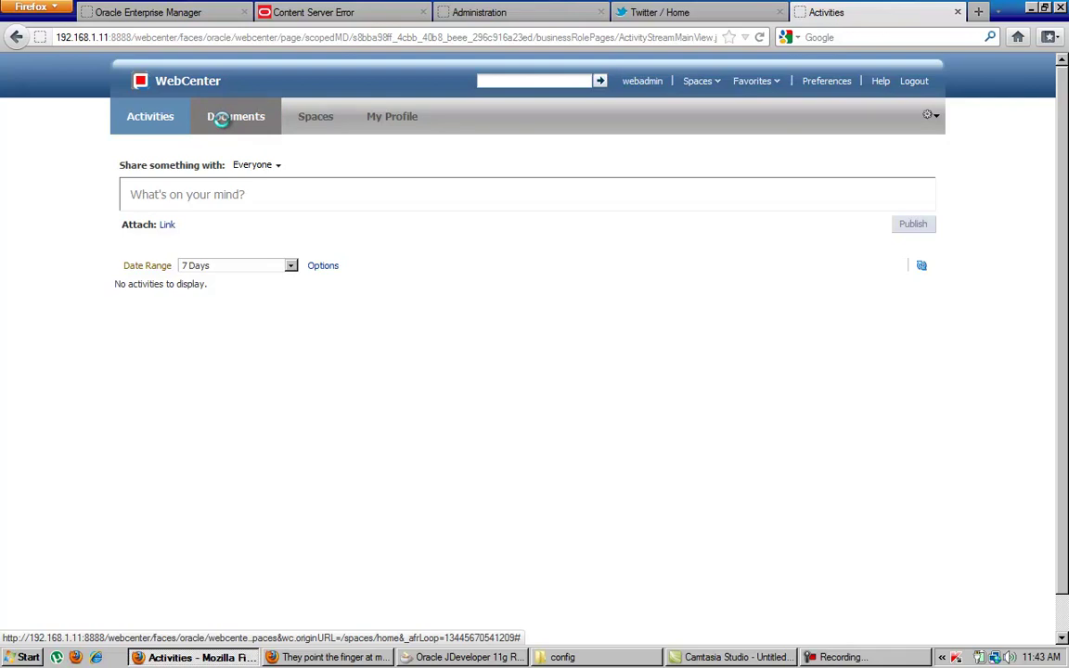
click(314, 117)
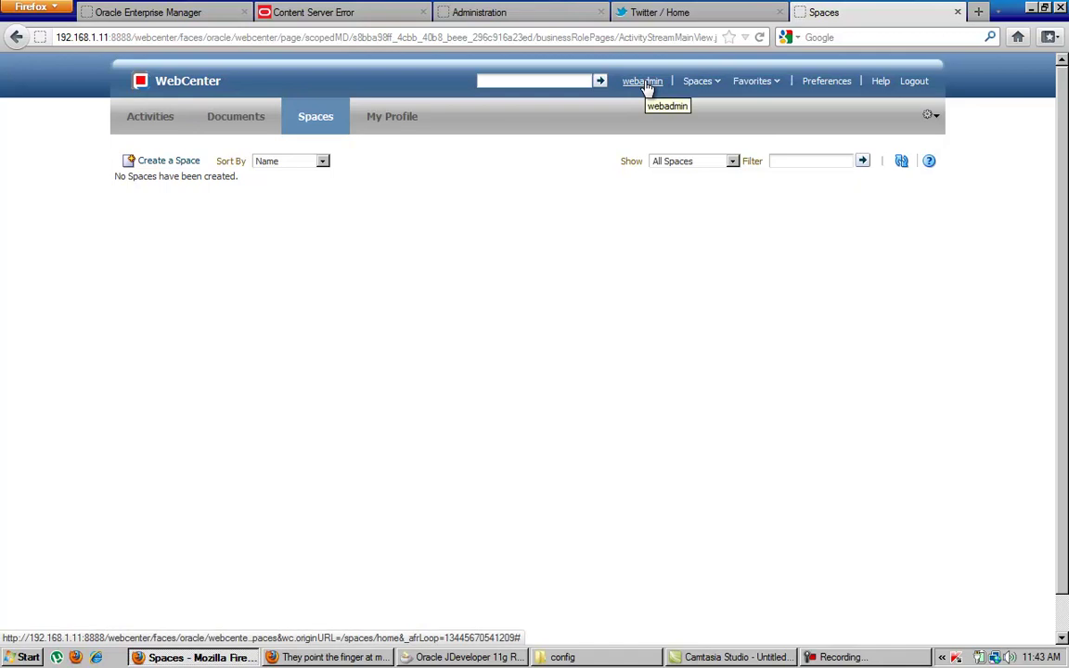
Browse the Spaces, Favorites and page actions menus, ending with the Spaces menu shown.
click(717, 83)
click(774, 82)
click(936, 125)
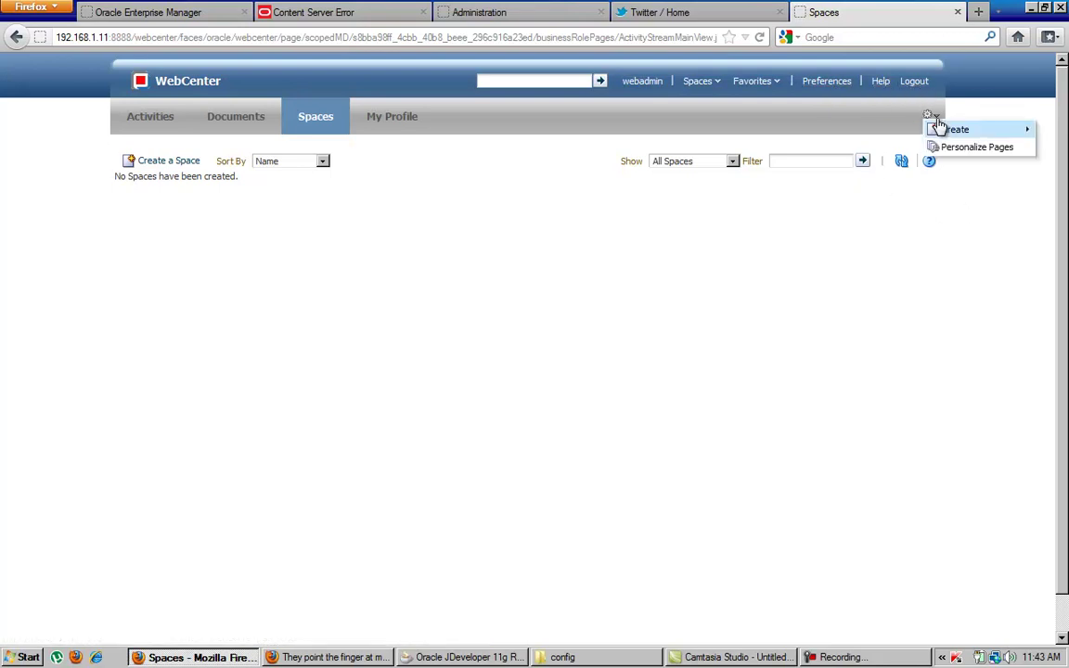
mouse_move(949, 136)
click(727, 296)
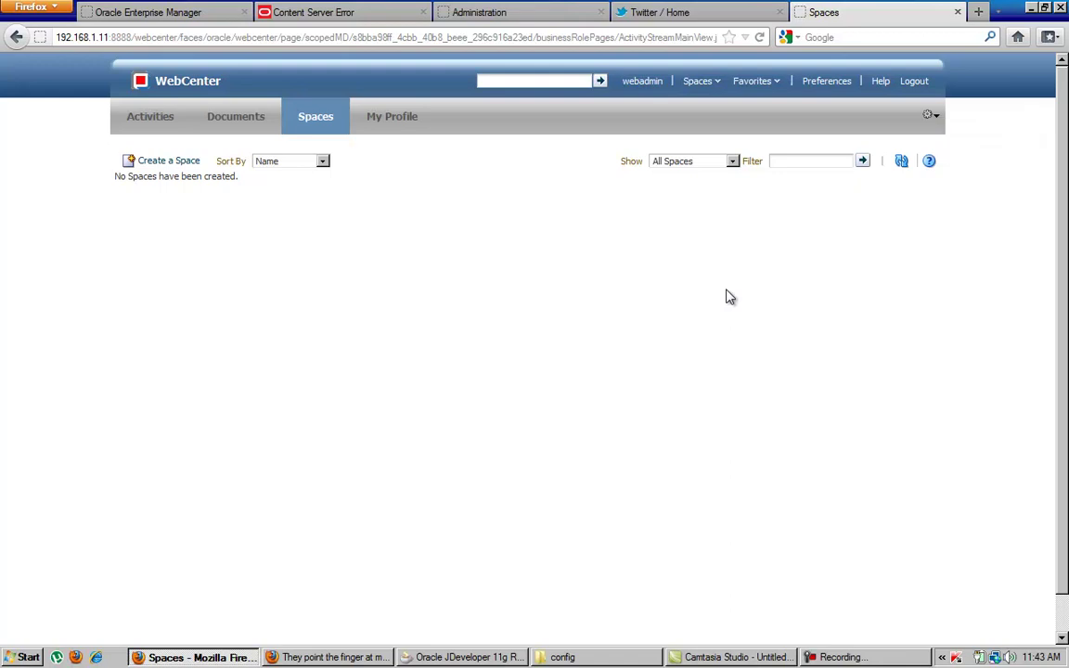
click(717, 88)
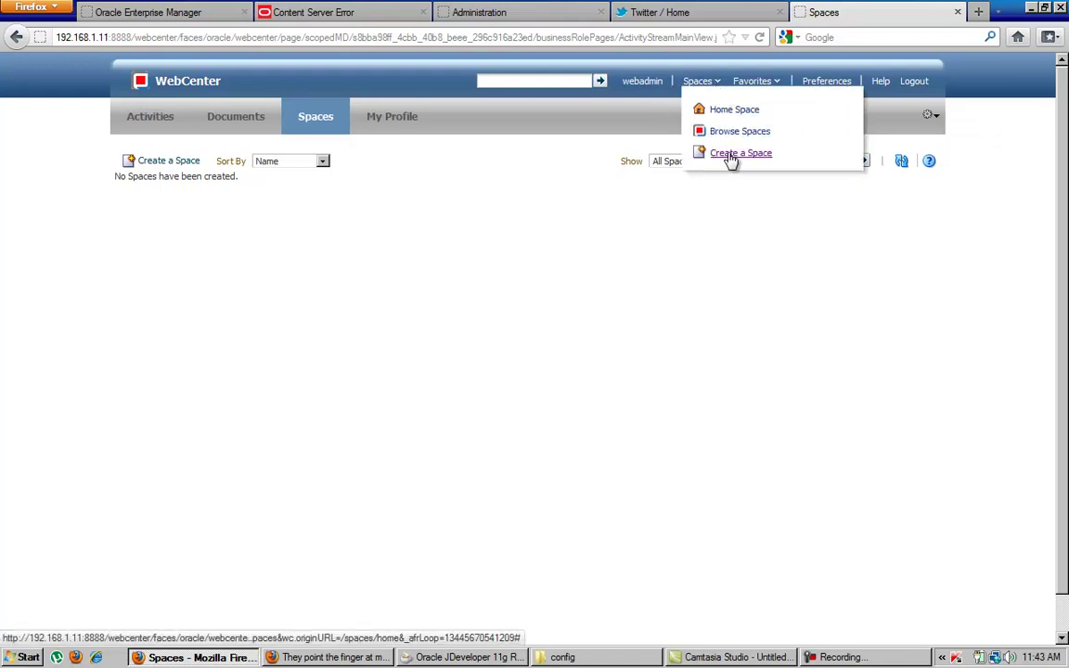
Start Create a Space with name MySpace and keyword 'space', advancing to the Access step.
click(733, 154)
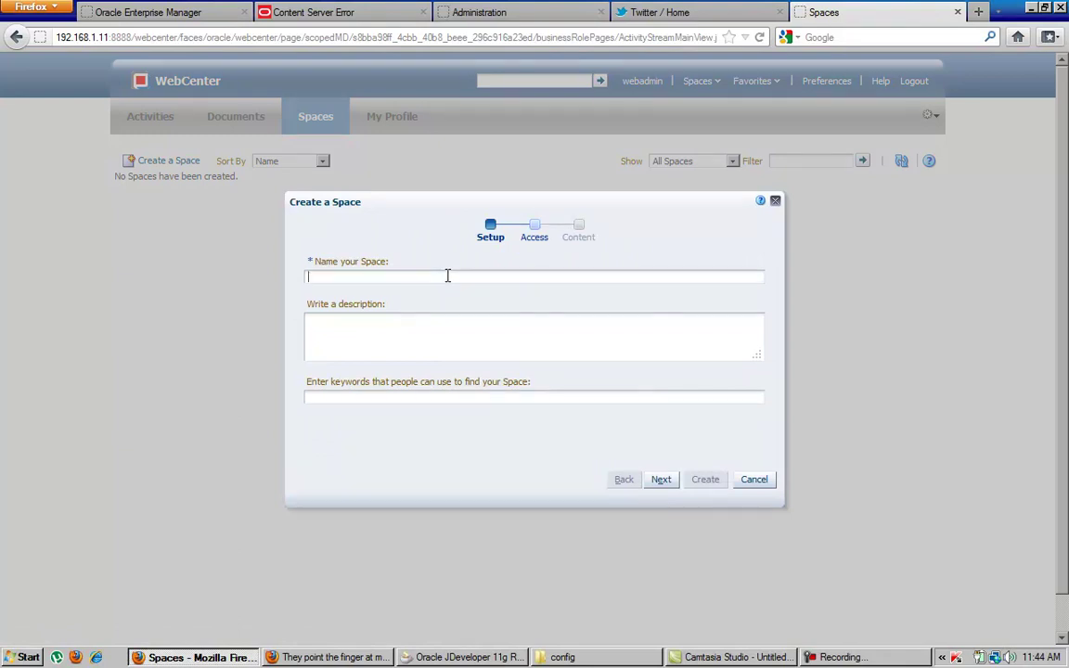
text(s)
key(BackSpace)
text(s)
key(BackSpace)
text(MySpace)
key(Tab)
key(Tab)
text(space)
click(661, 480)
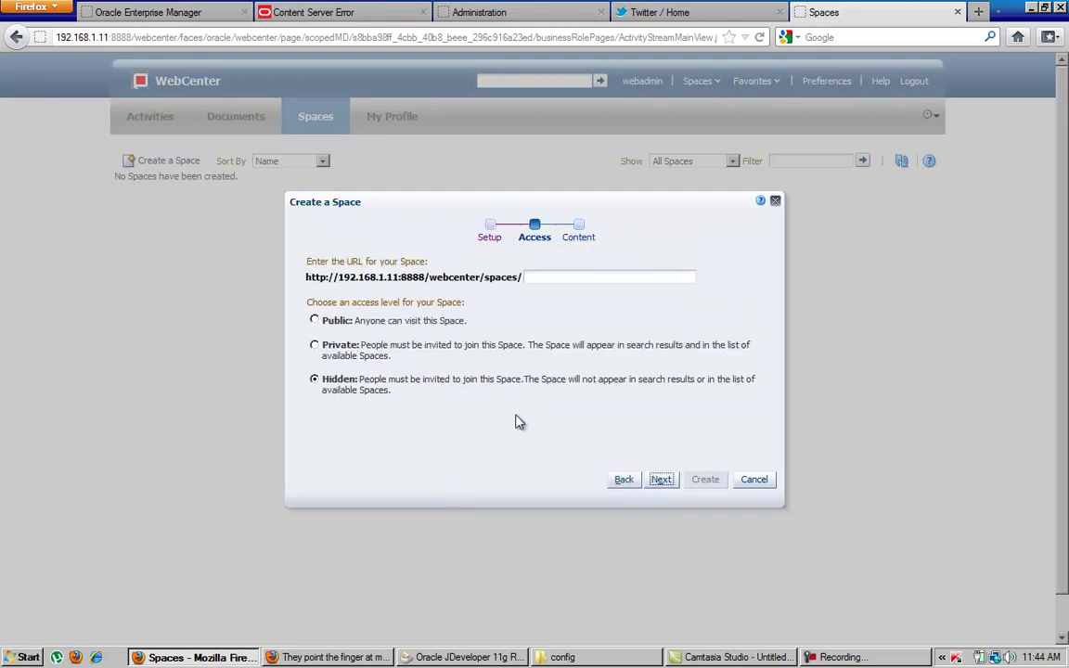
Enter myspace as the space URL after /spaces/, keeping access Hidden.
click(552, 278)
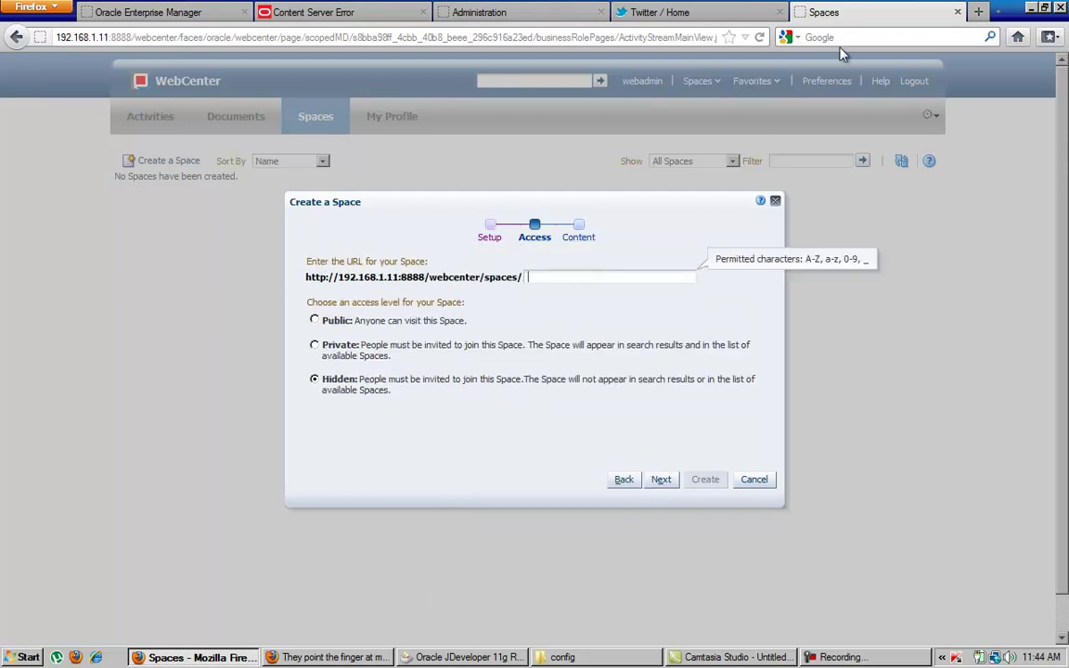
text(myspace)
Advance to the templates, select Portal Site, and create MySpace from it.
click(660, 479)
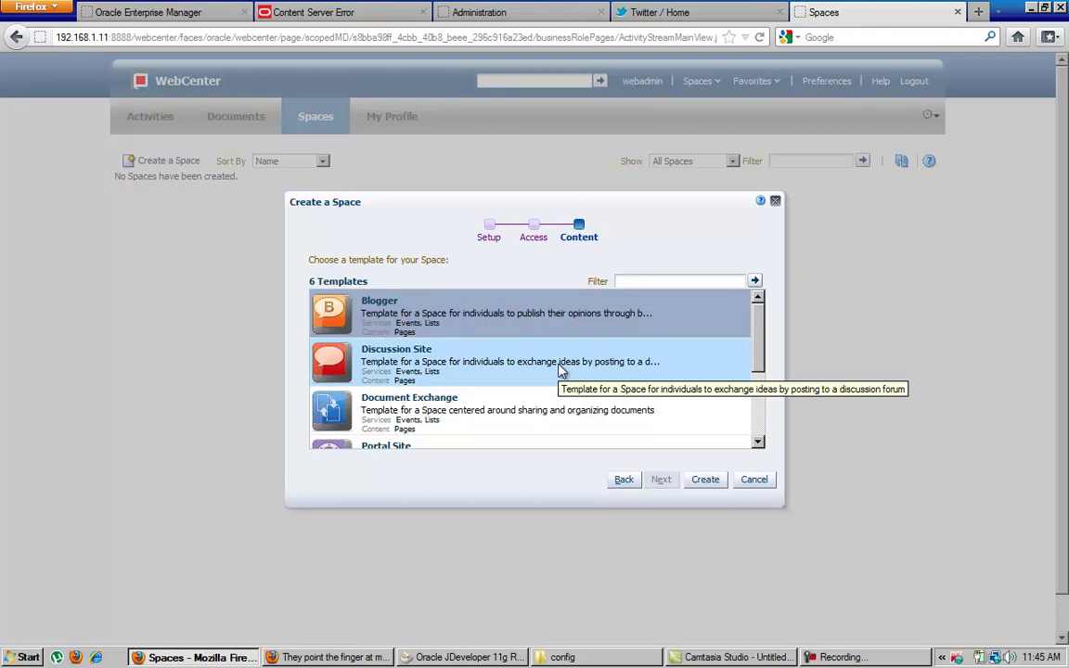
scroll(560, 371, down, 1)
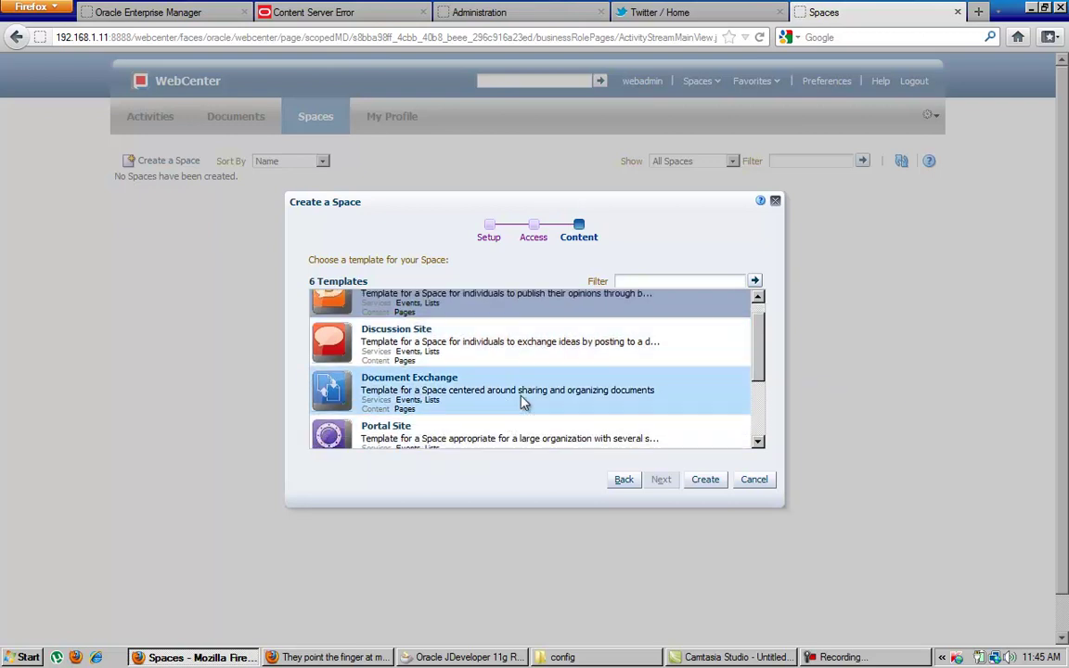
scroll(468, 425, down, 1)
scroll(469, 425, down, 3)
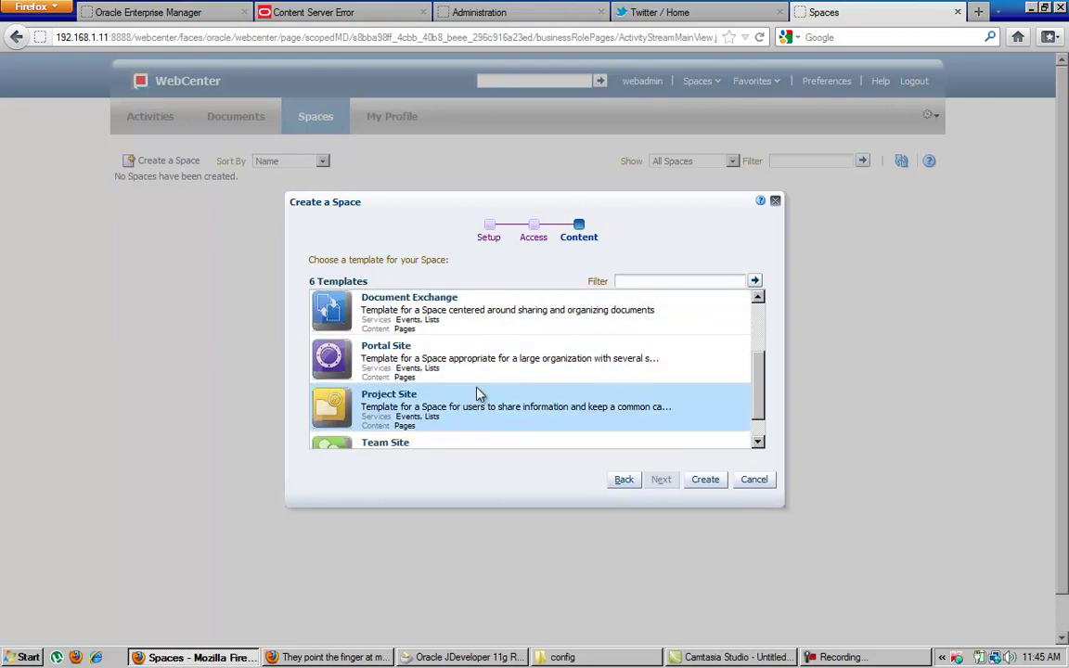
scroll(479, 383, down, 1)
scroll(483, 382, down, 1)
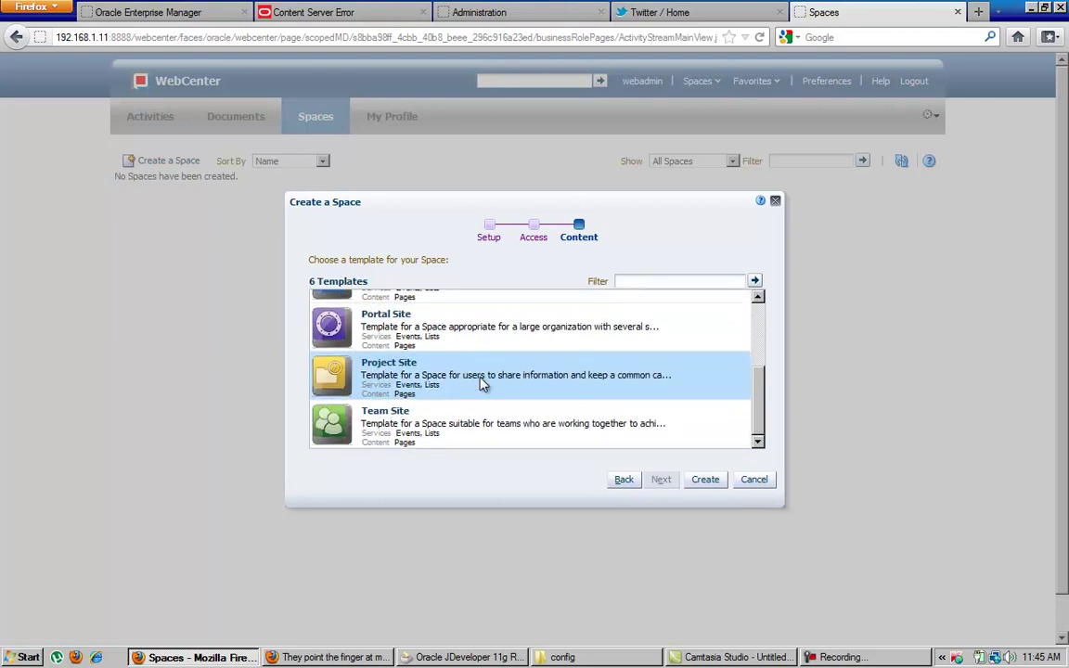
click(460, 333)
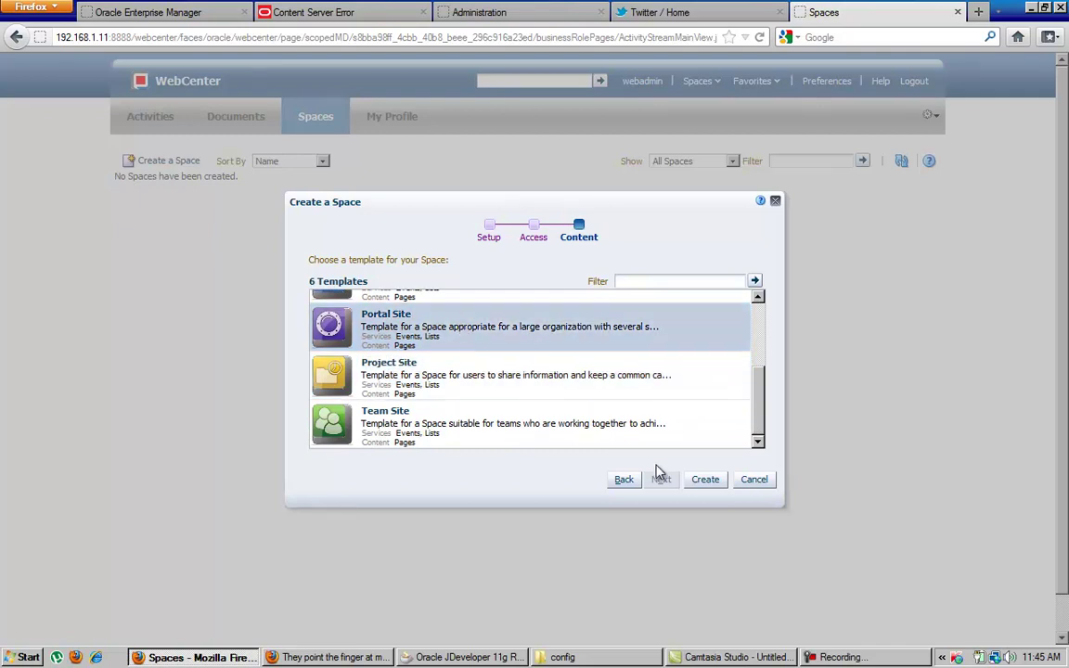
click(708, 483)
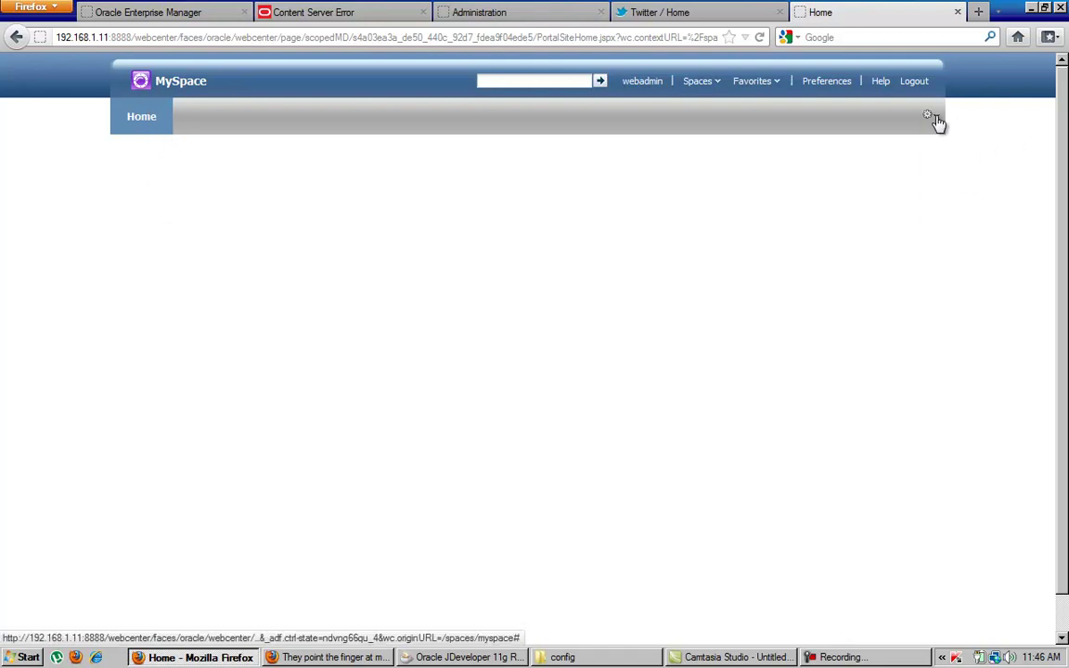
Open MySpace's All Settings through the gear menu's Manage submenu.
click(932, 121)
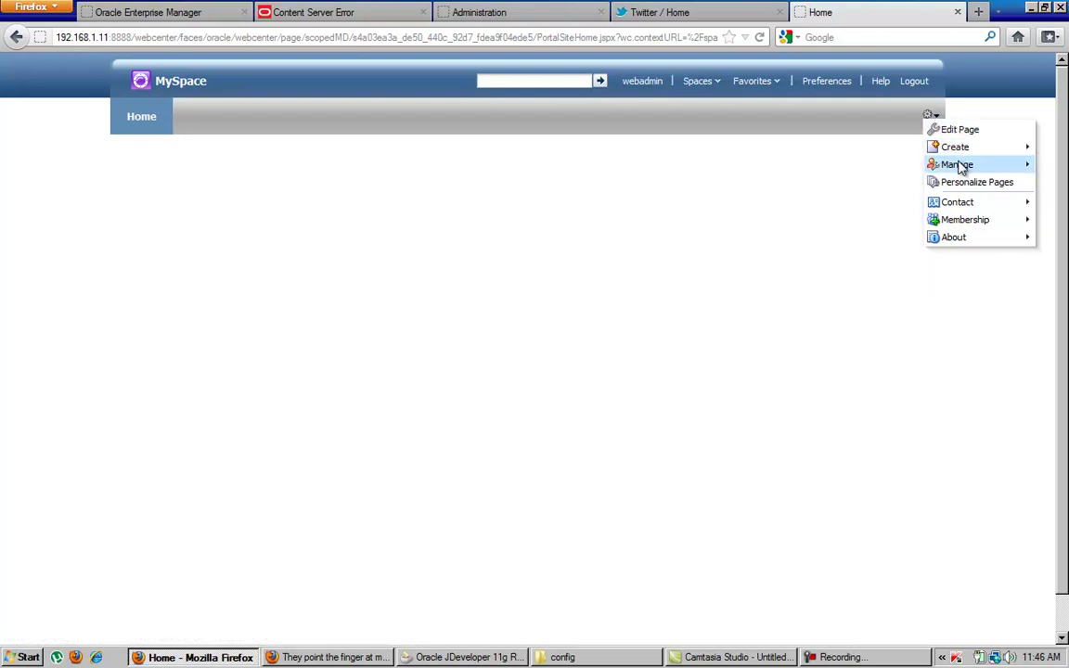
mouse_move(961, 165)
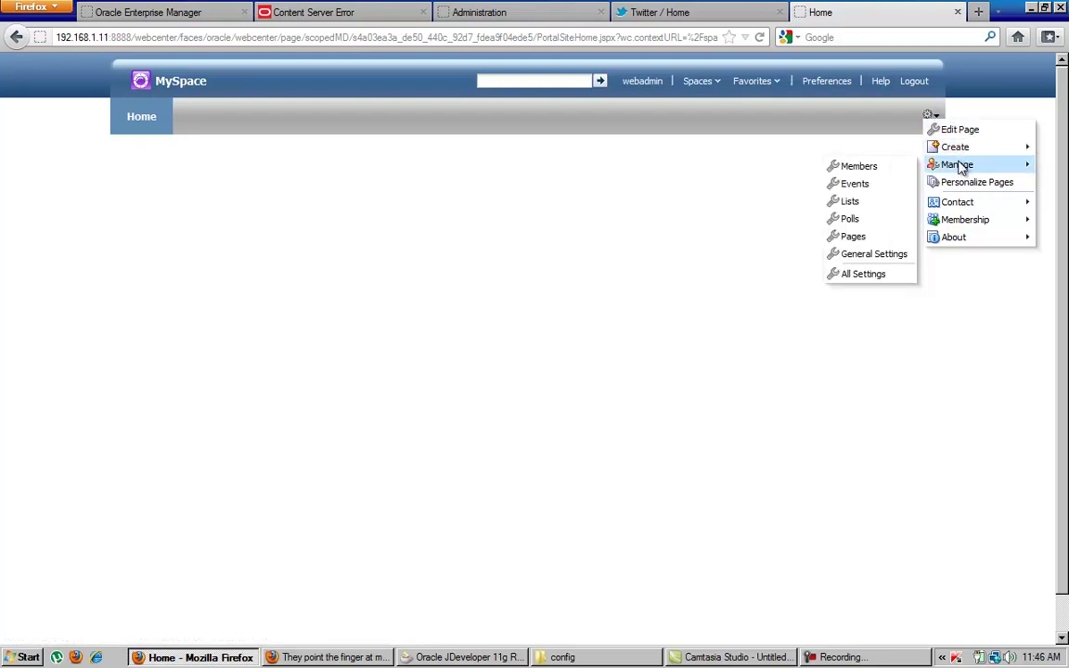
click(870, 275)
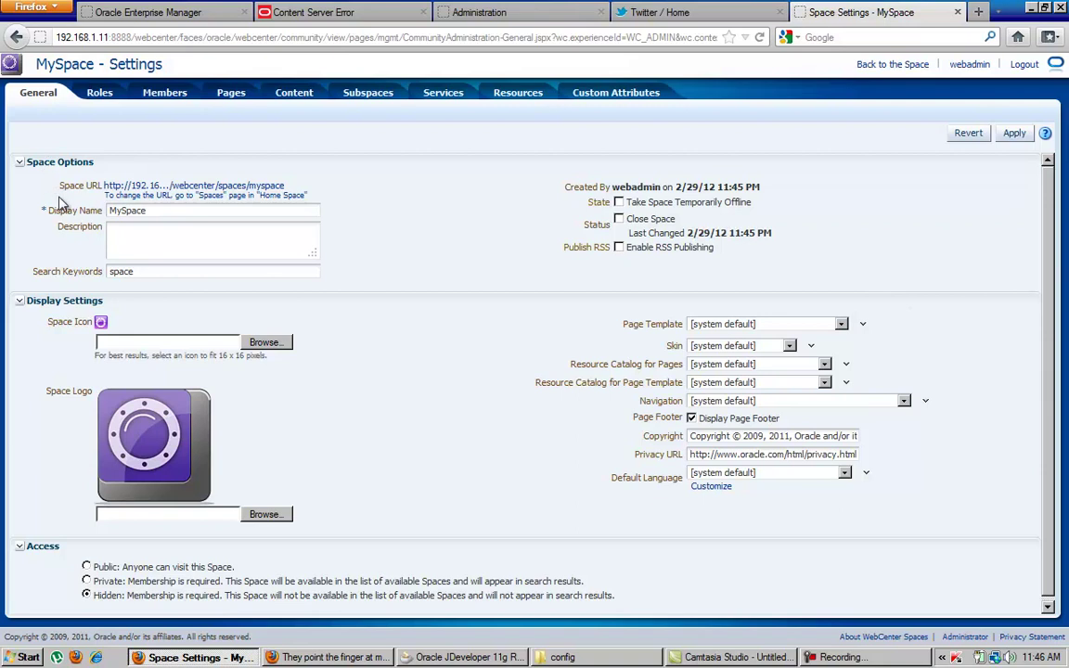
Inspect the display name and description fields, toggling Close Space on and back off.
double_click(156, 208)
click(151, 248)
scroll(107, 418, down, 1)
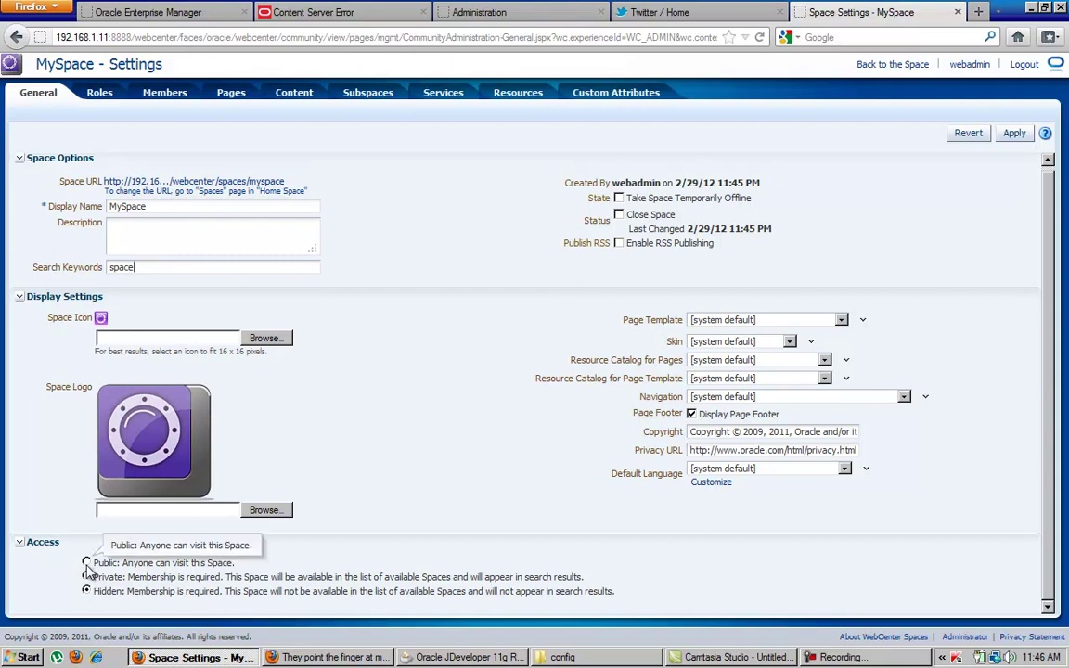
click(618, 215)
click(619, 215)
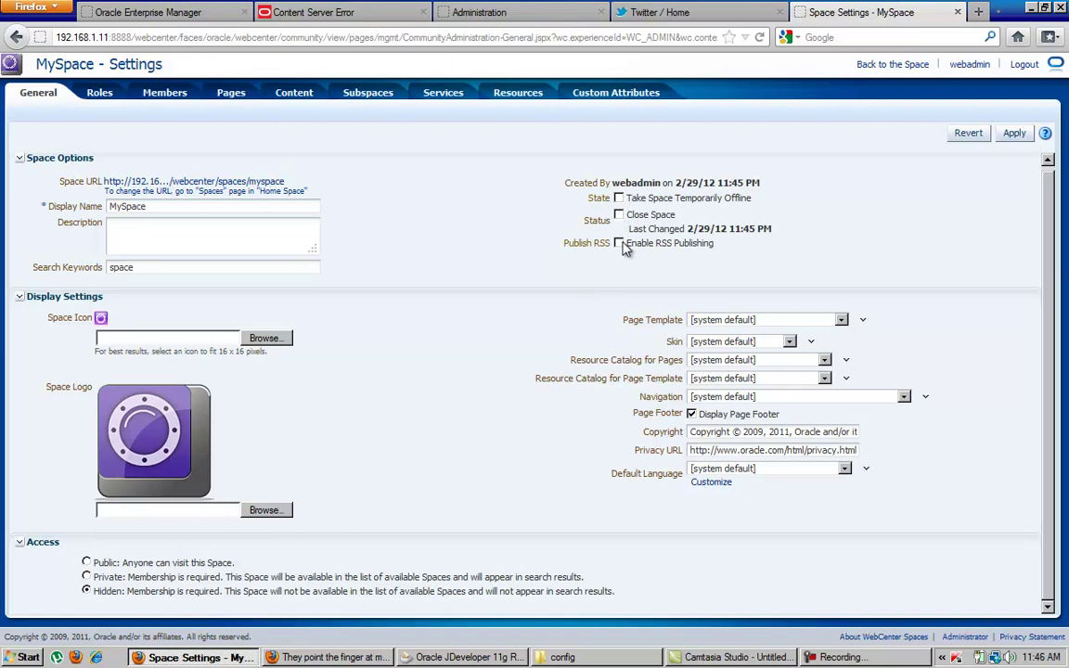
Apply Fusion Top Navigation, then Fusion Side Navigation as page template, and return to MySpace.
click(843, 323)
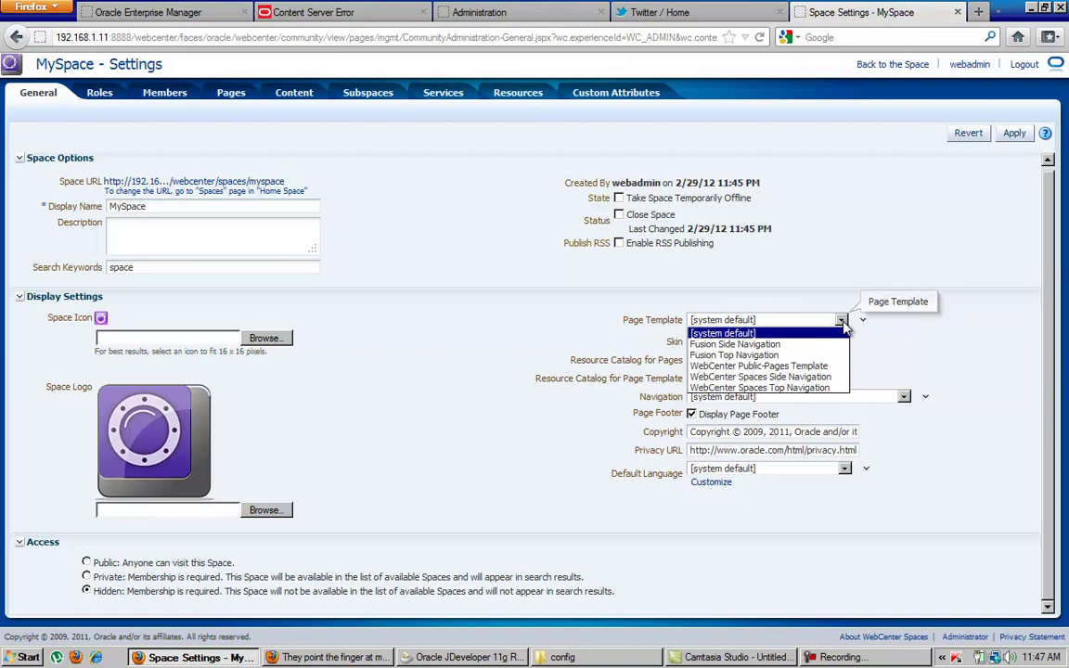
click(776, 358)
click(1013, 133)
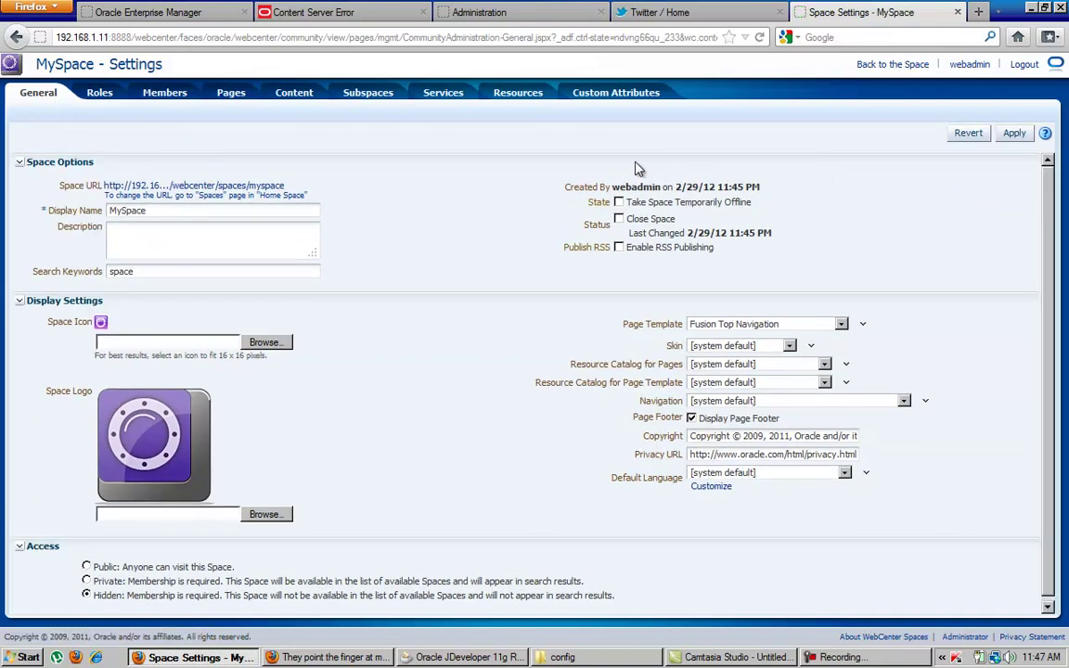
click(841, 324)
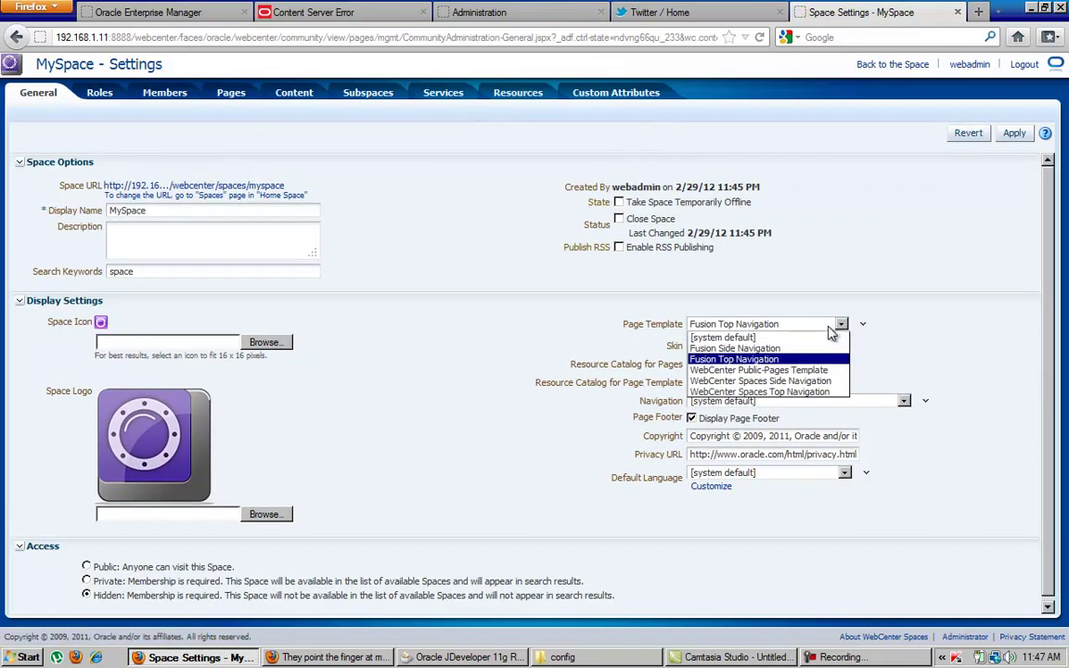
click(737, 347)
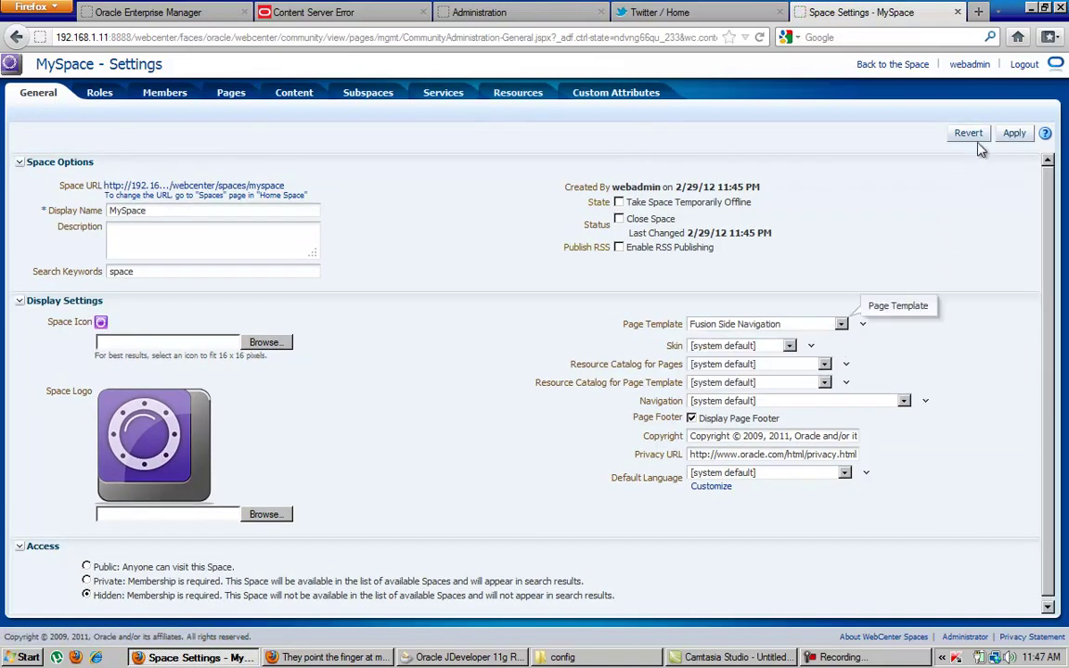
click(1013, 134)
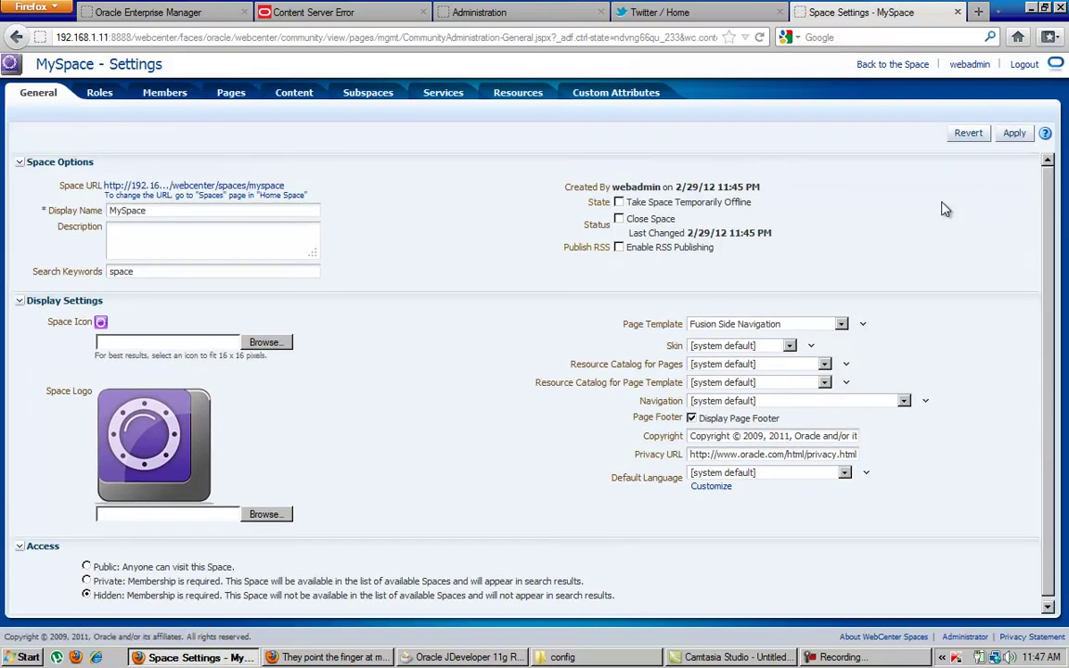
click(892, 64)
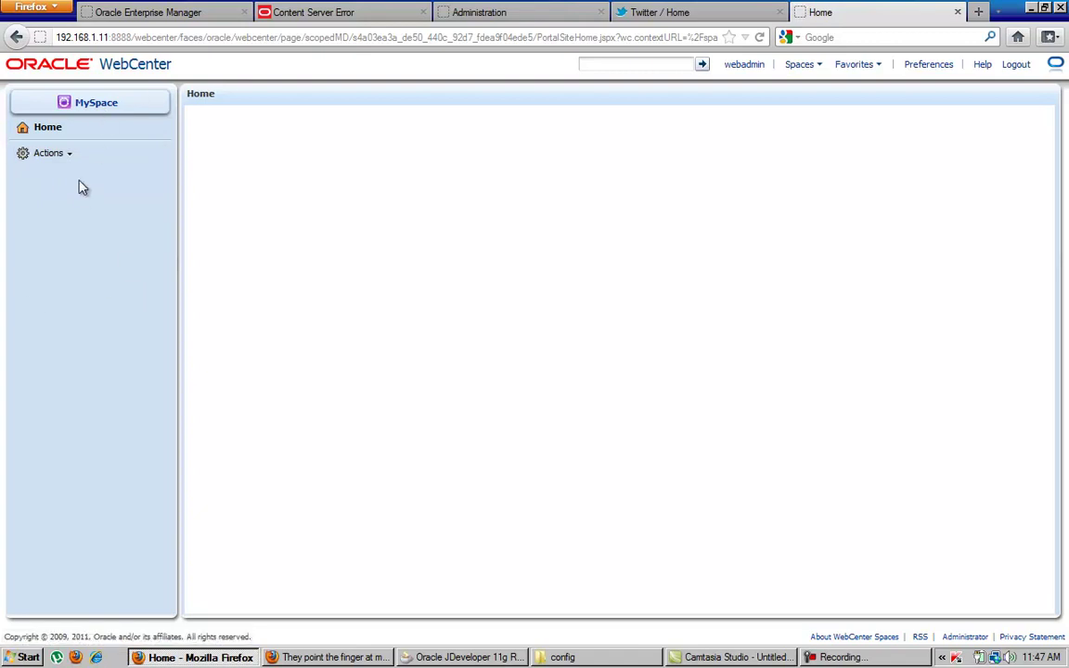
Reopen MySpace's All Settings and check the page template and skin lists without changes.
click(65, 154)
mouse_move(79, 210)
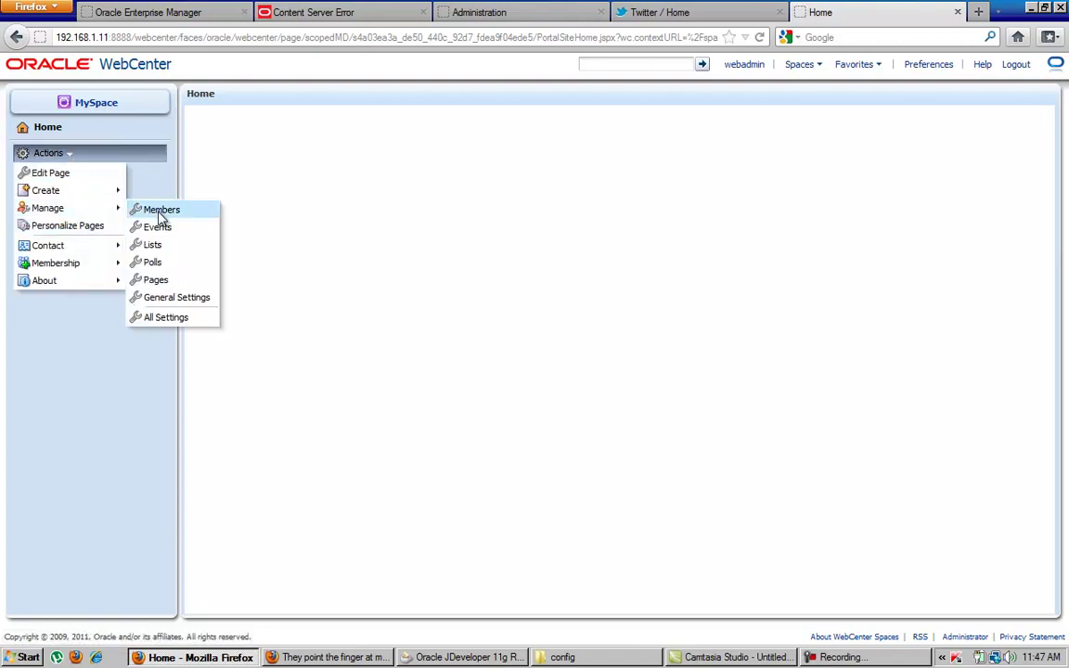
click(165, 319)
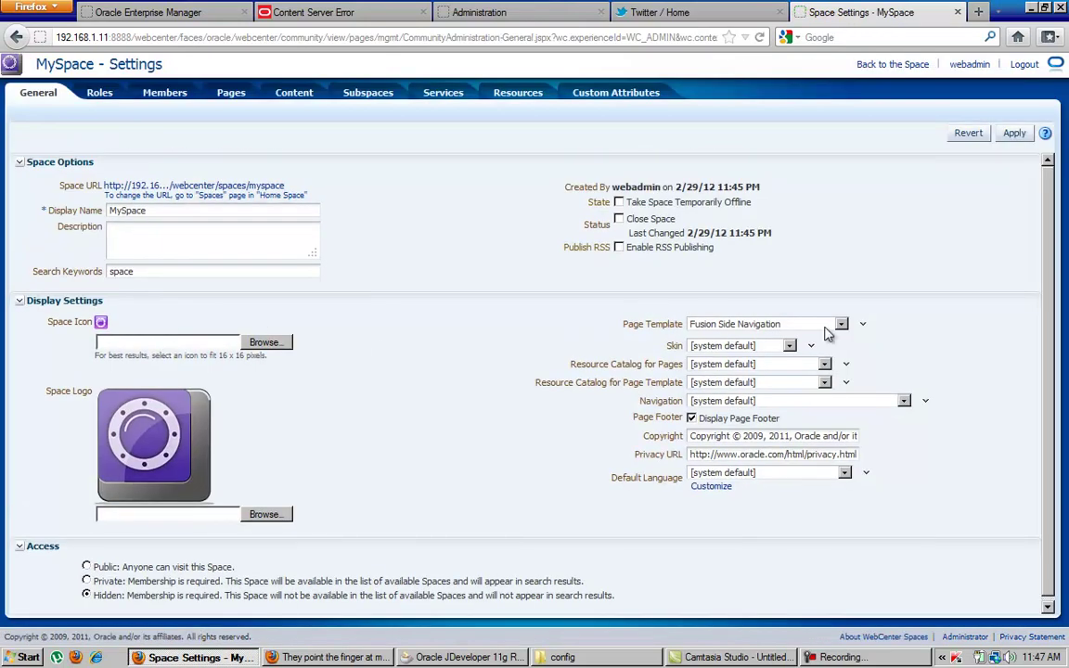
click(780, 324)
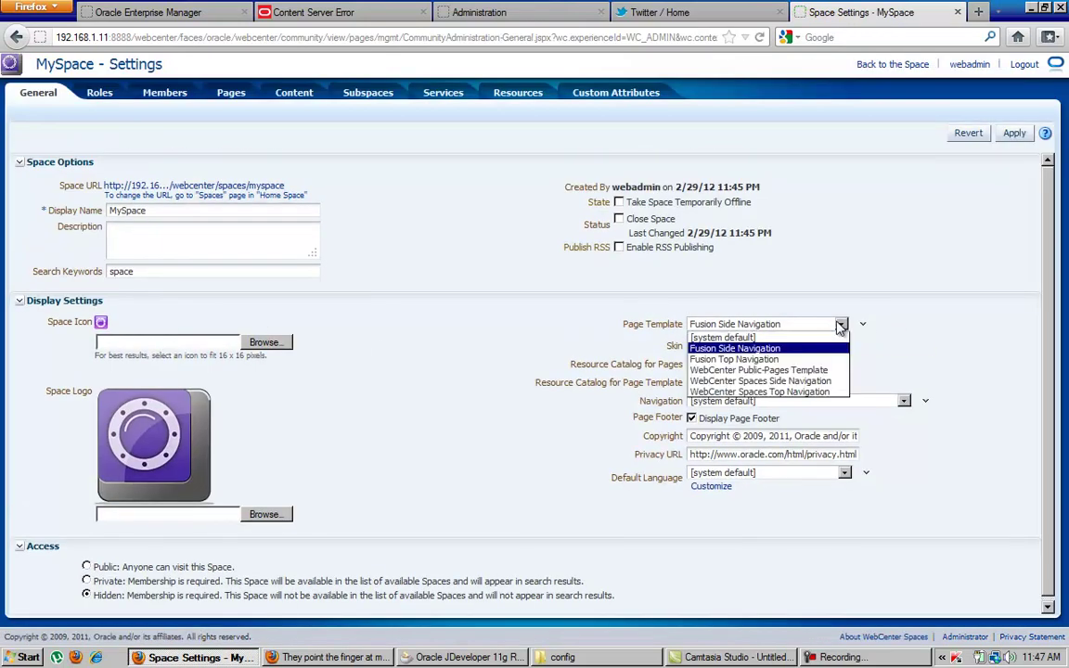
click(781, 324)
click(742, 345)
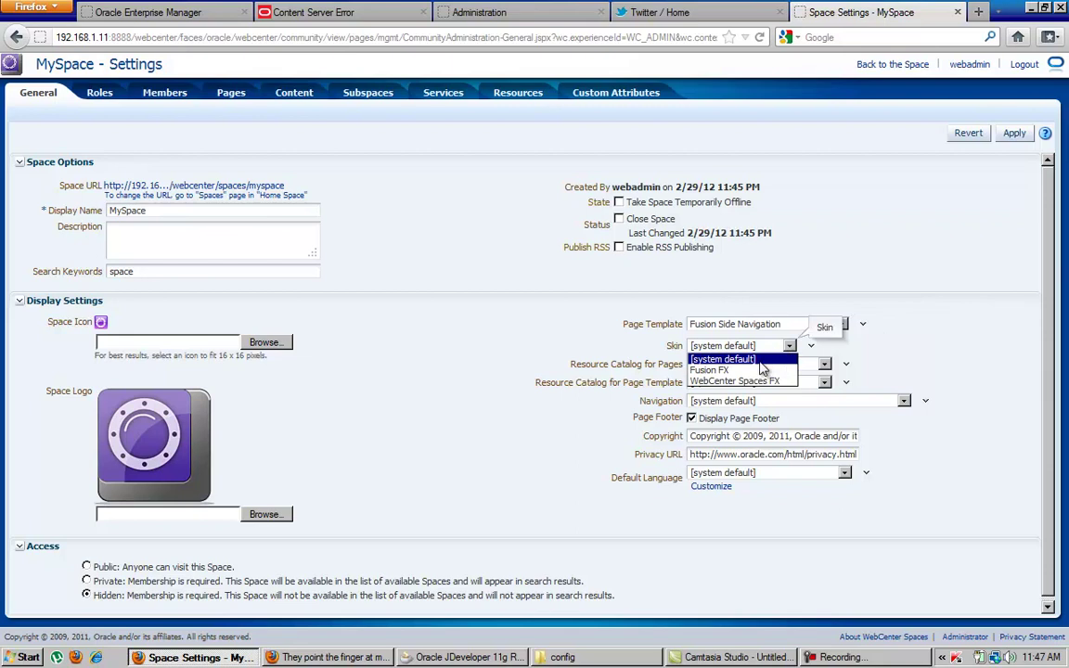
click(768, 391)
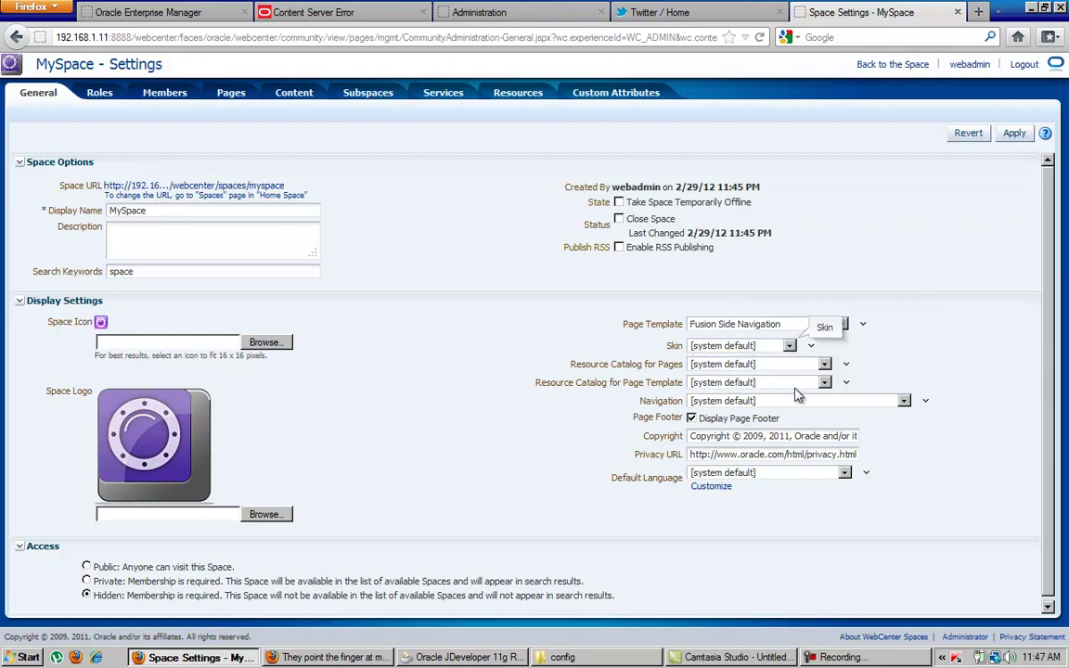
Check the resource catalog, navigation and default language lists unchanged, then go to Roles.
click(742, 364)
click(560, 359)
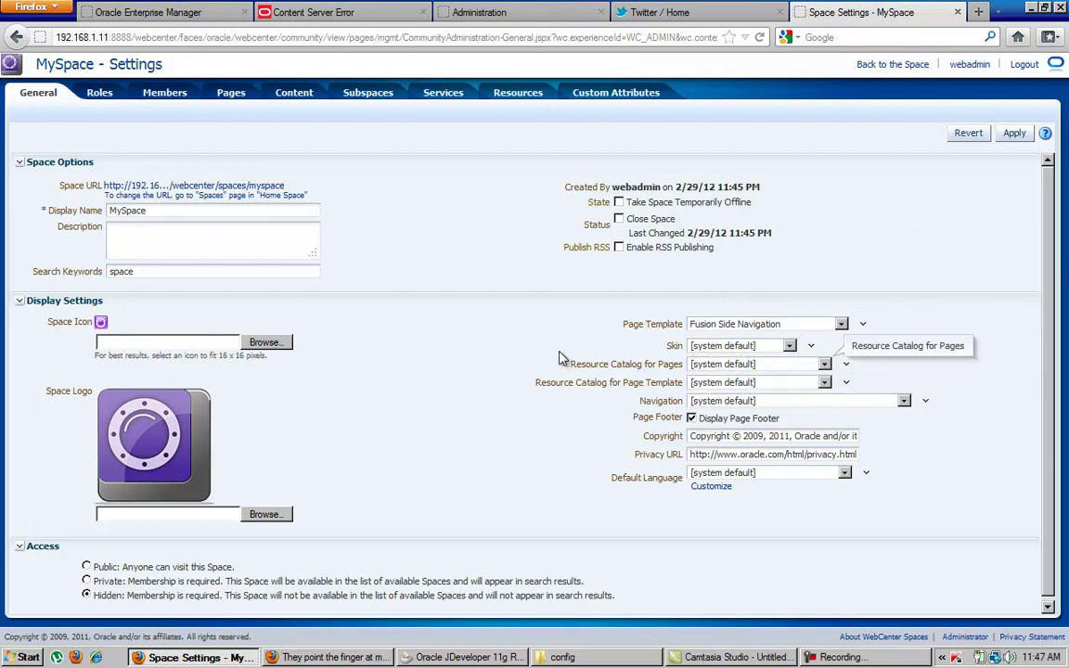
click(769, 385)
click(769, 386)
click(769, 386)
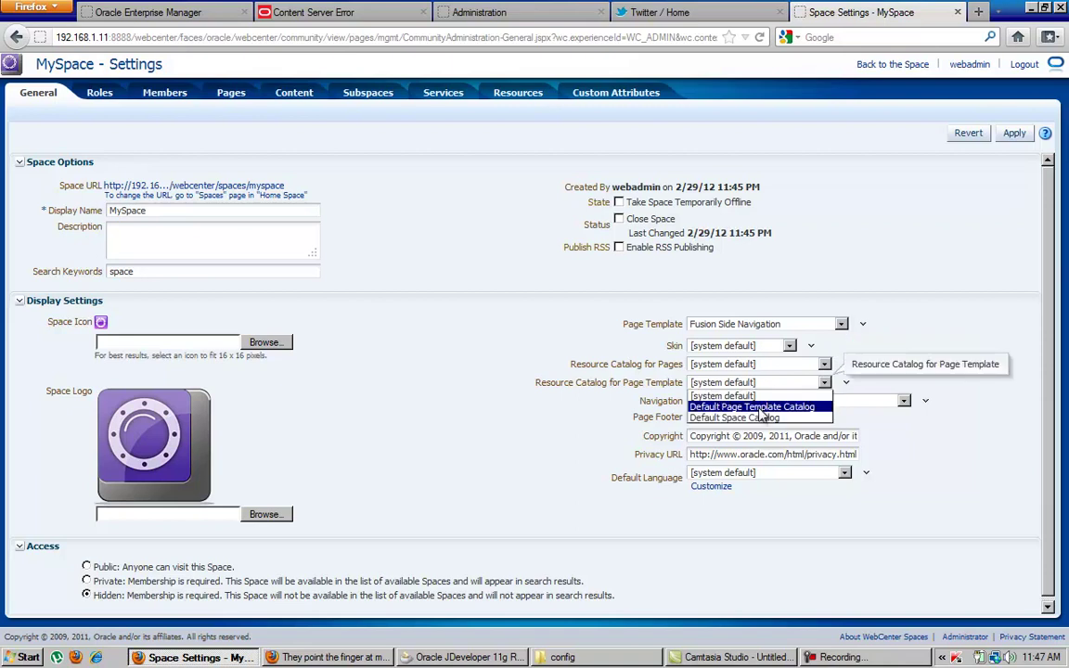
click(628, 364)
click(705, 401)
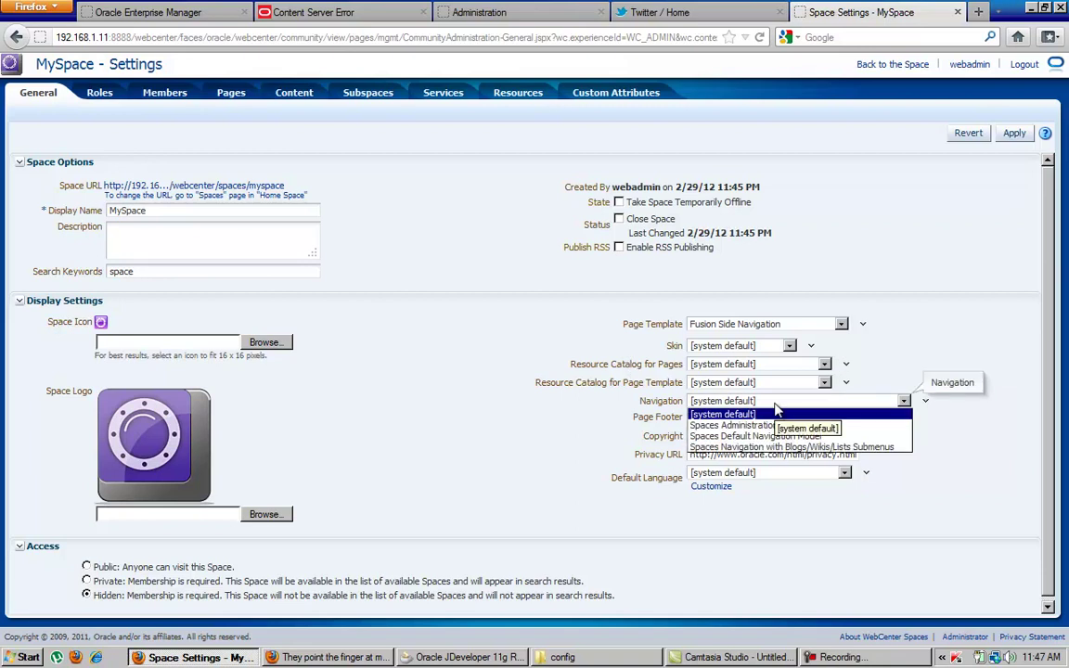
click(578, 428)
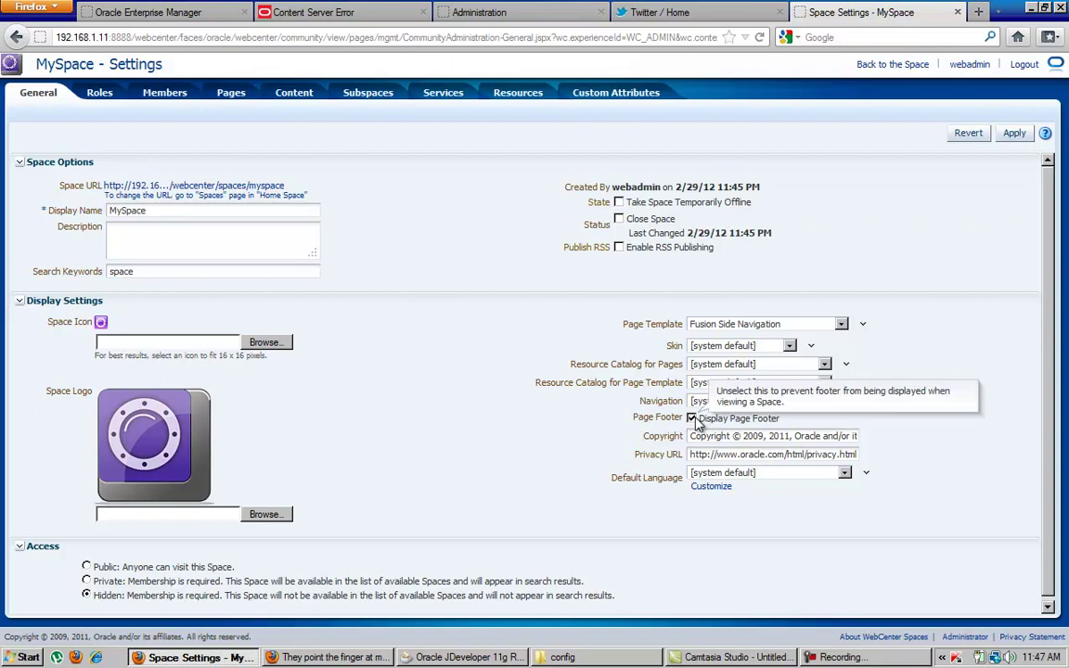
click(753, 475)
click(754, 475)
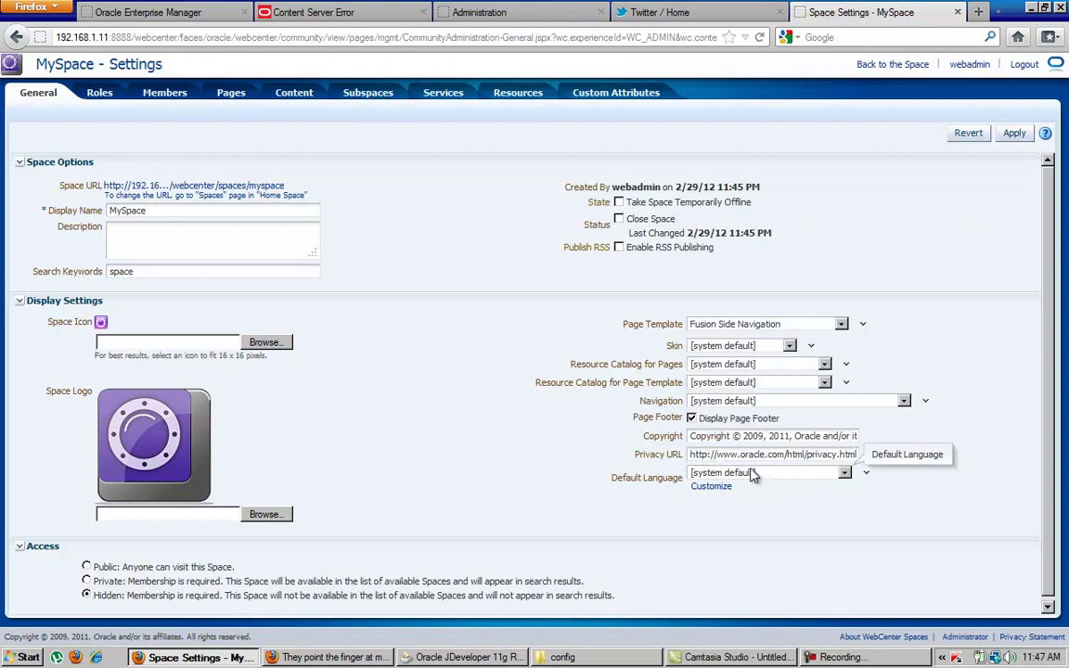
click(1016, 139)
click(99, 98)
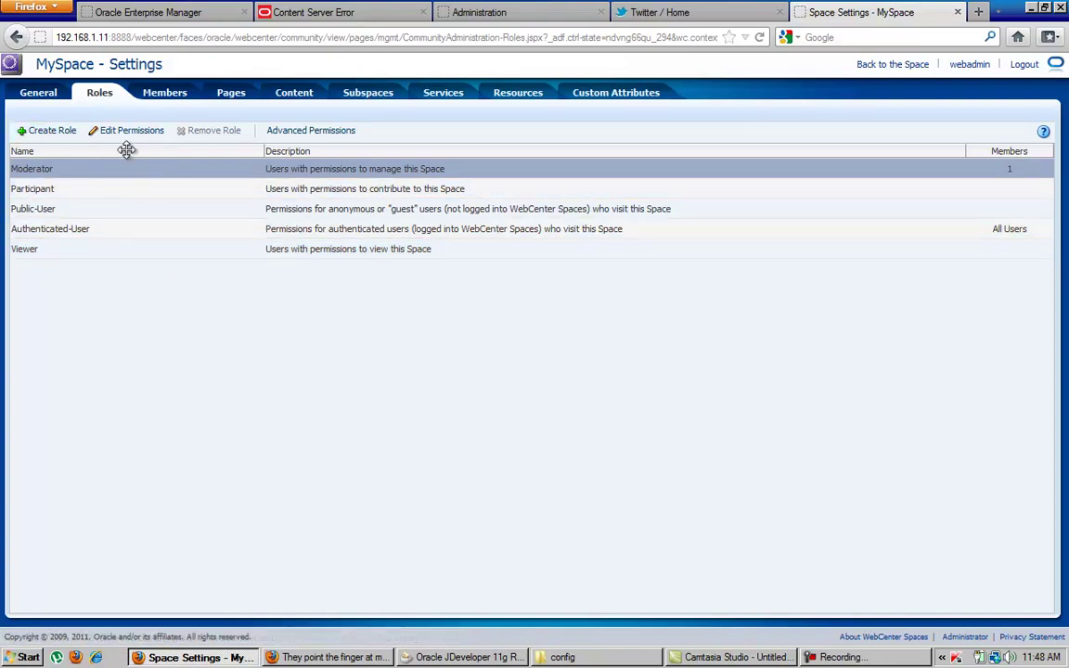
View MySpace's members, open and cancel Membership Options, then show its Pages list.
click(169, 96)
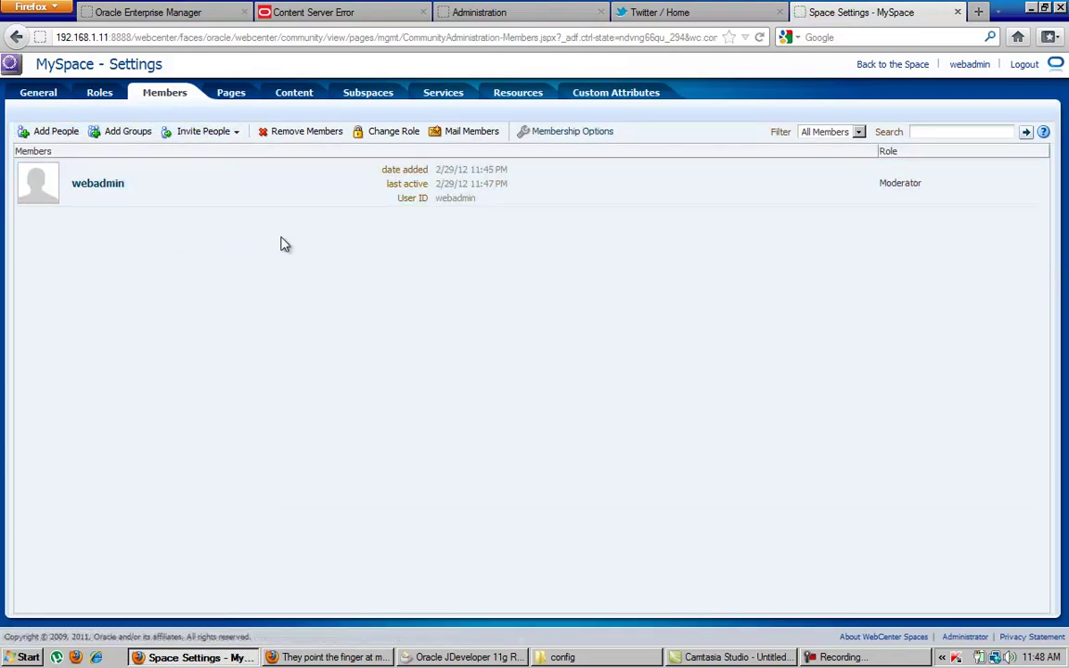
click(591, 133)
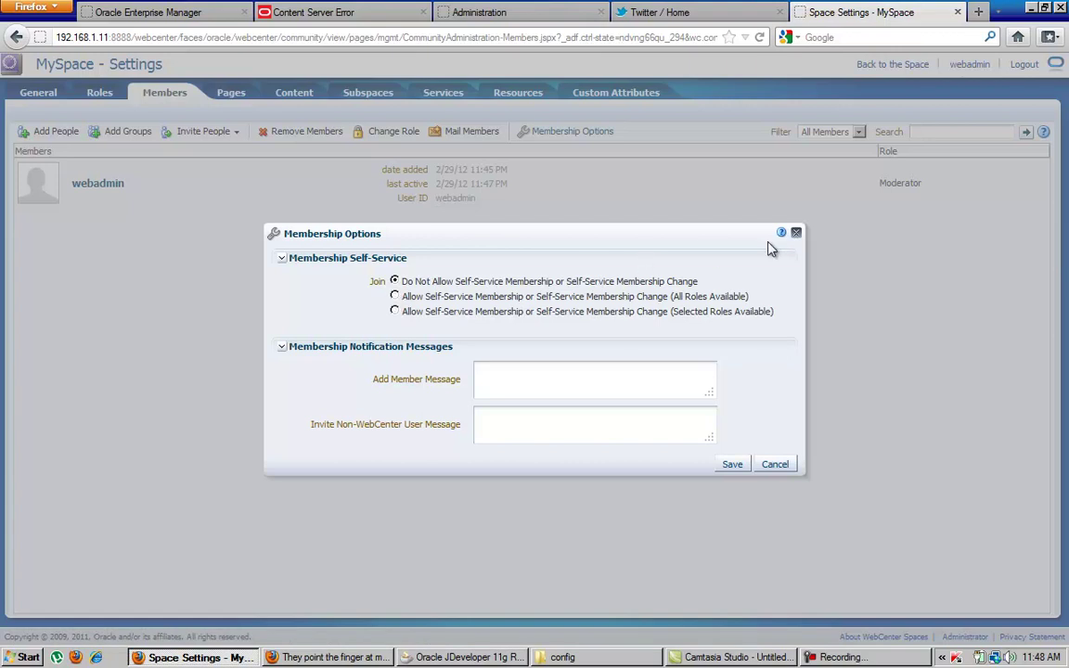
click(796, 233)
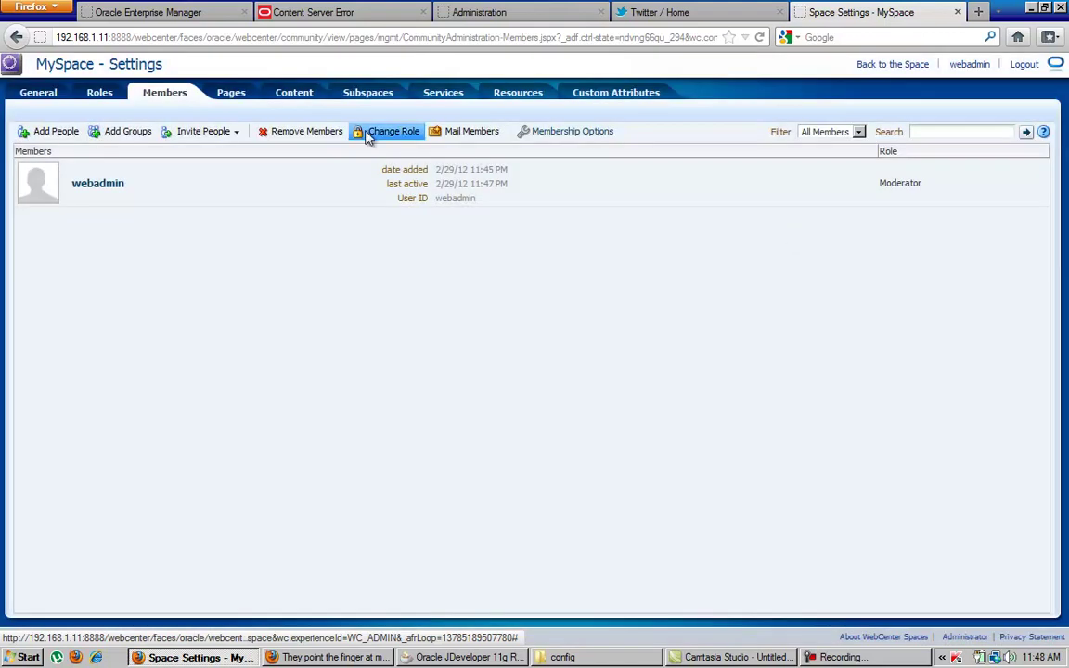
click(228, 93)
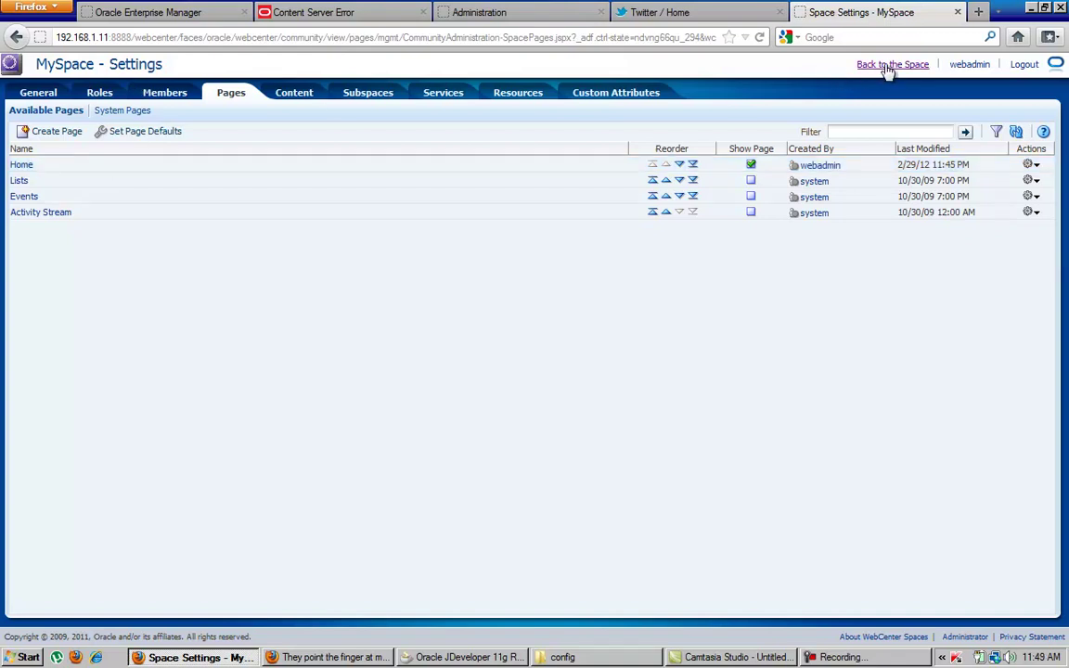
Return to the MySpace home page and open all of its settings.
click(859, 65)
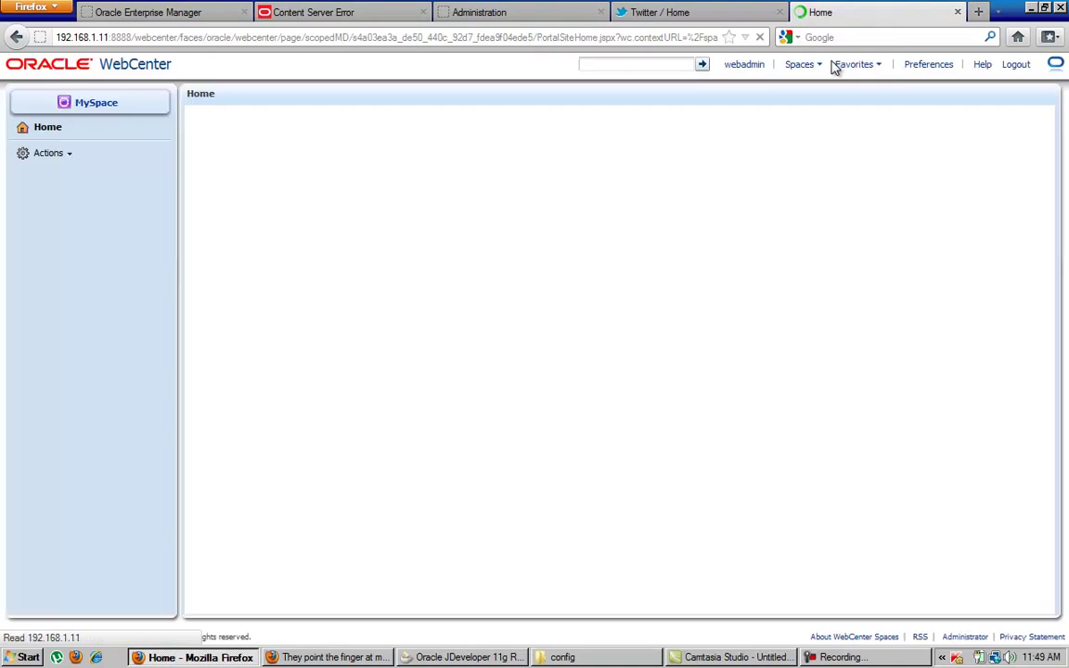
click(57, 154)
mouse_move(84, 208)
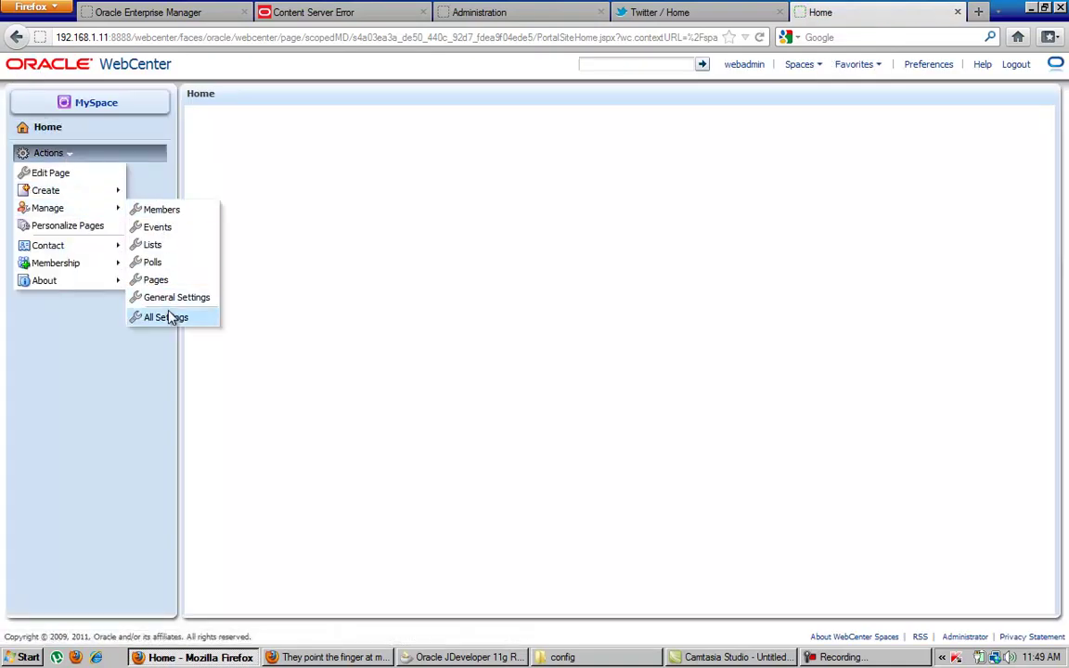
click(163, 316)
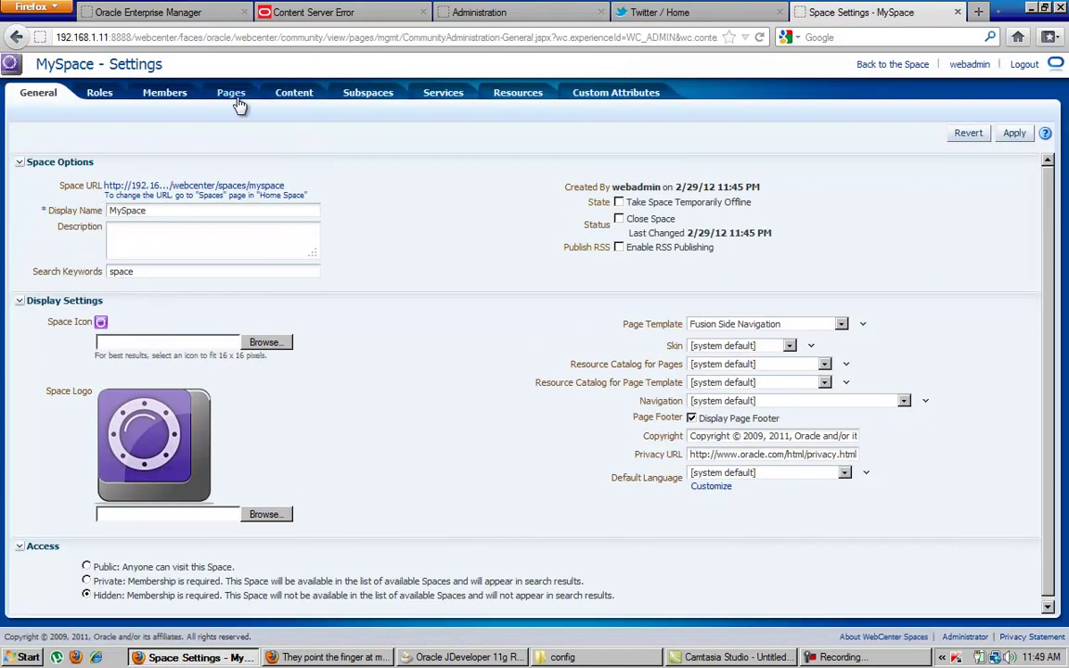
Review MySpace's Pages, Content, Subspaces, Services and Resources settings tabs in turn.
click(236, 100)
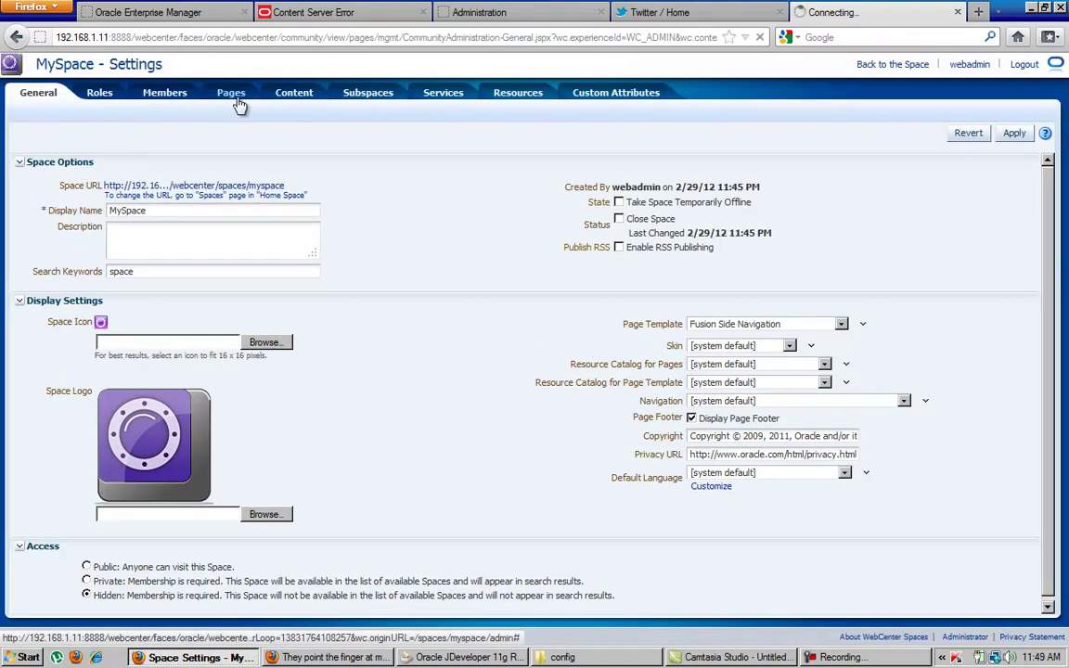
click(291, 98)
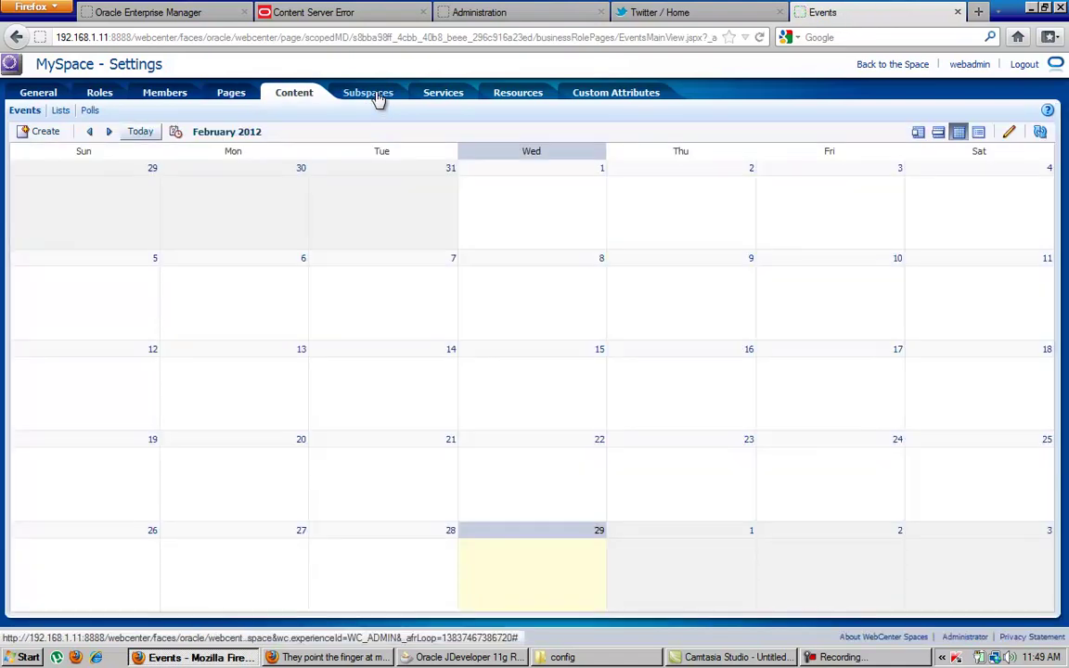
click(377, 97)
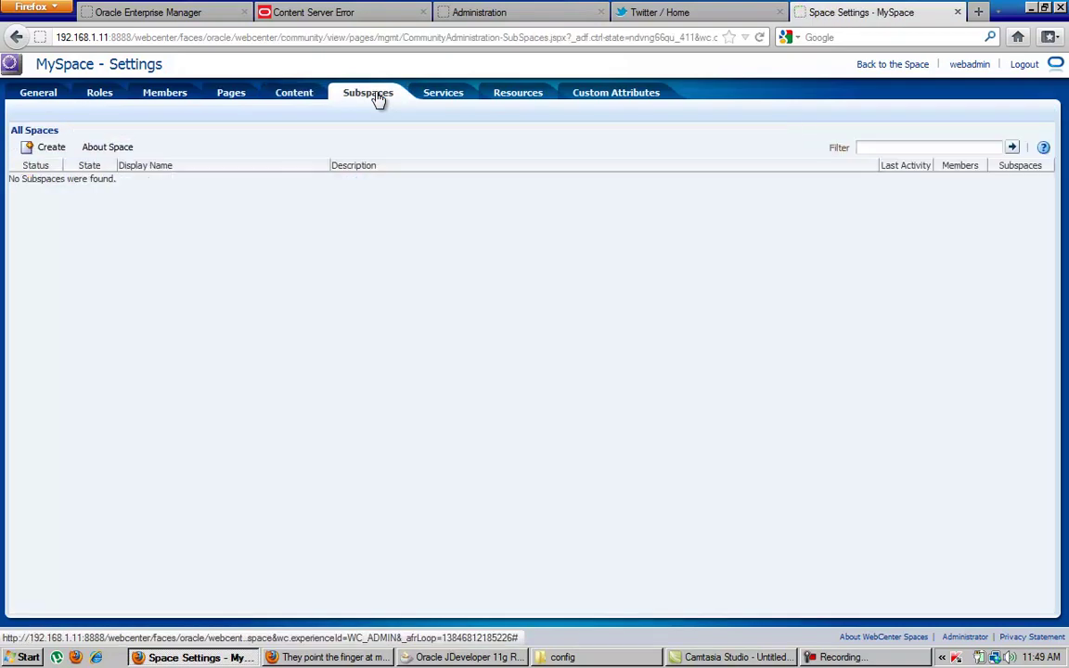
click(441, 96)
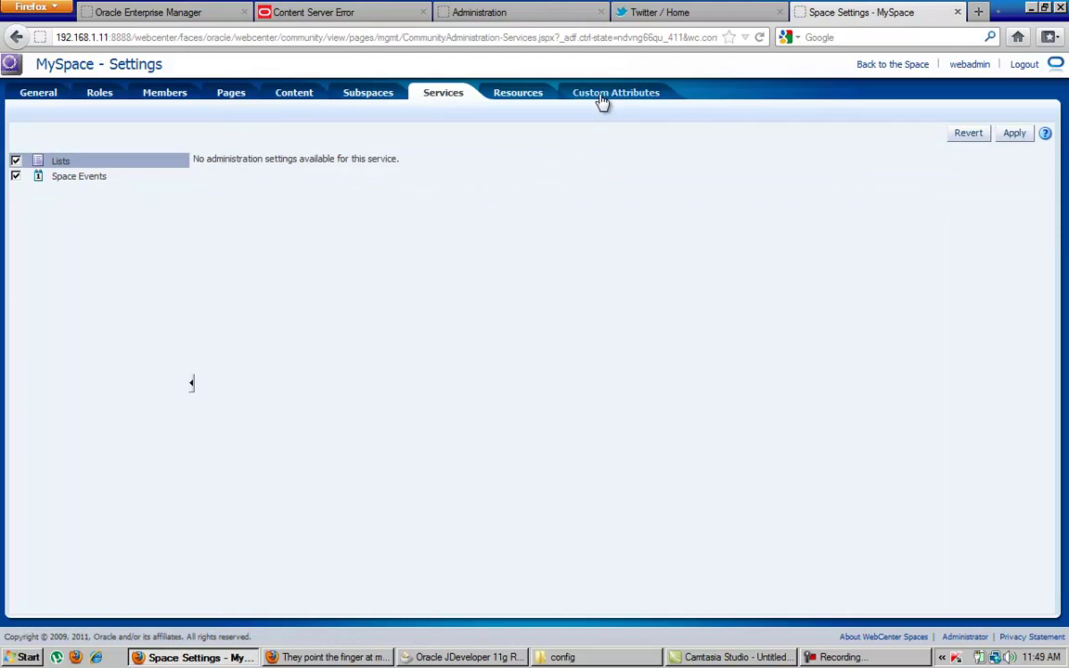
click(517, 93)
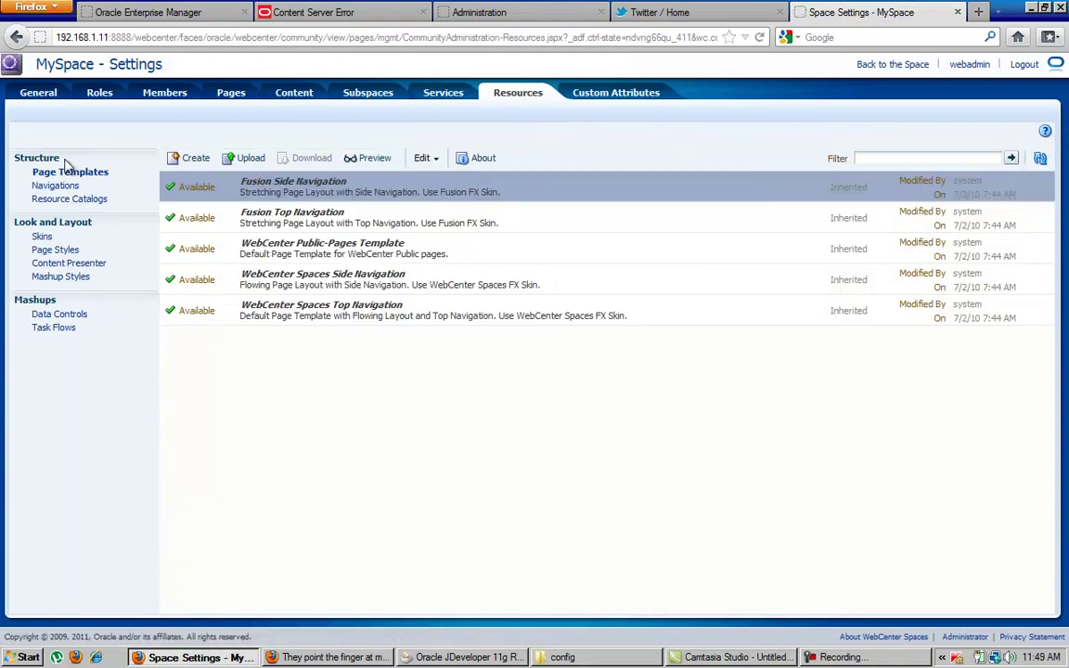
Browse MySpace's navigations, skins, page styles, content presenters, mashup styles and data controls, then return to General and open the page templates.
click(71, 201)
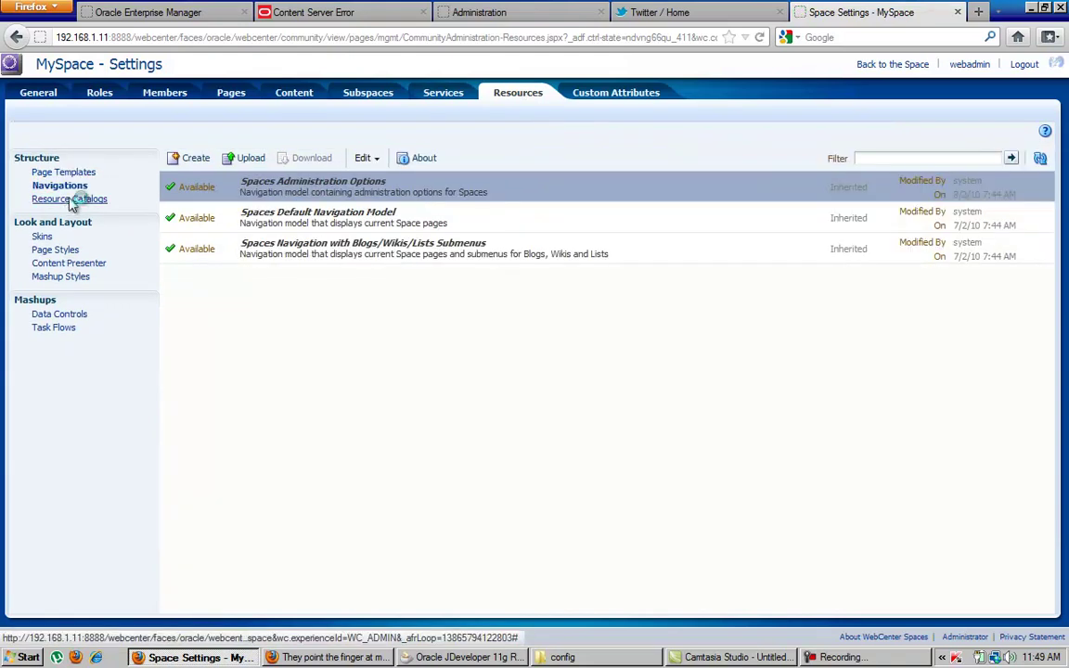
click(41, 237)
click(61, 253)
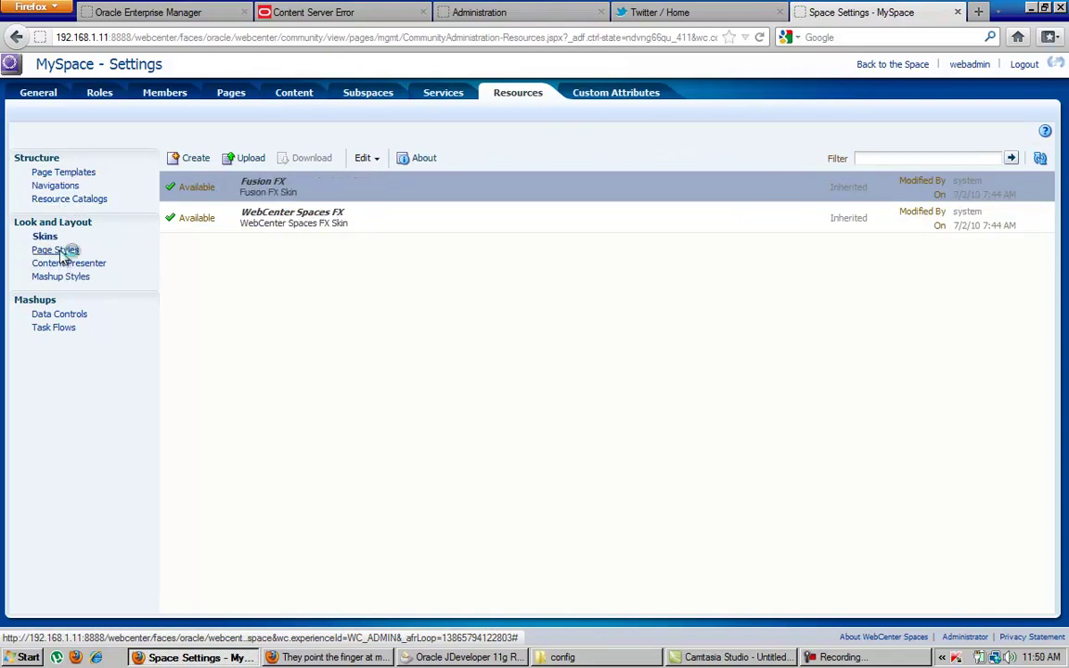
click(88, 265)
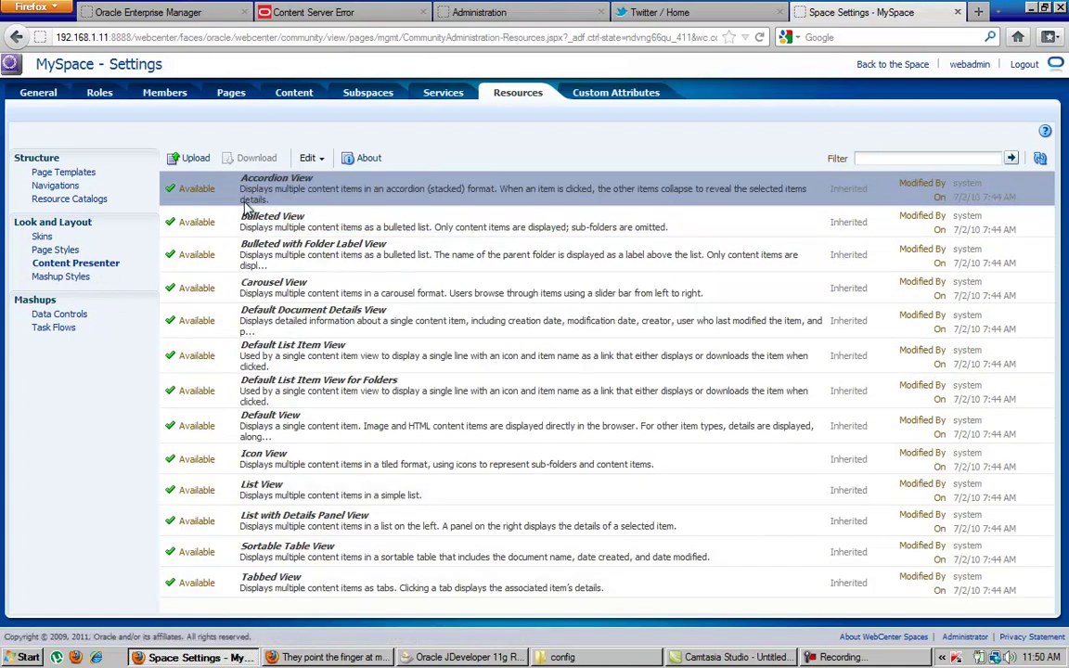
click(74, 278)
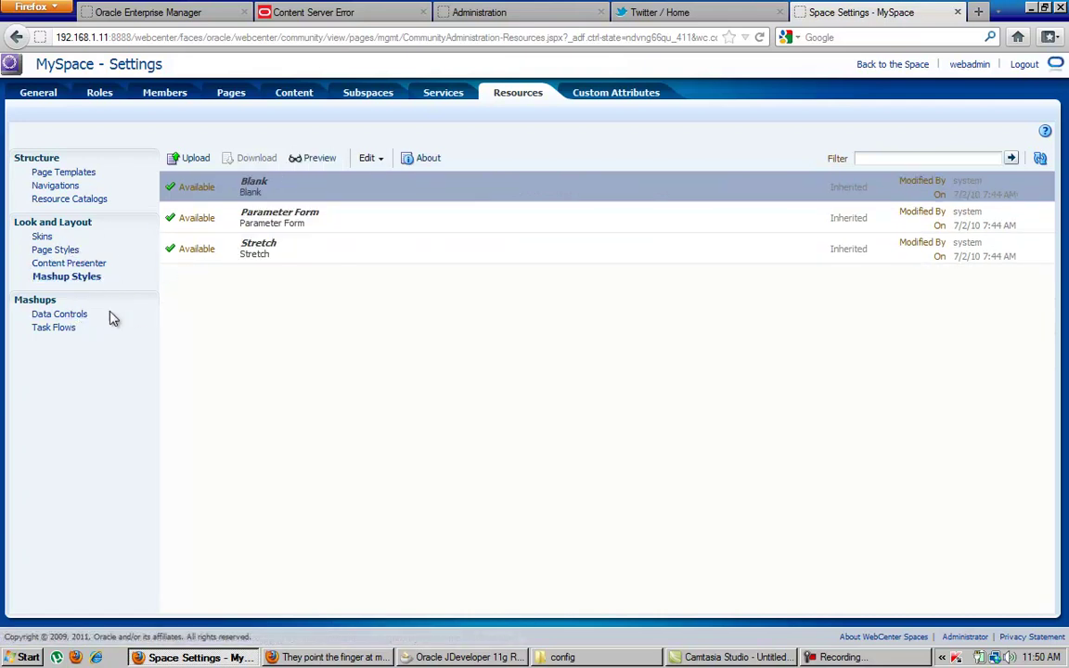
click(84, 315)
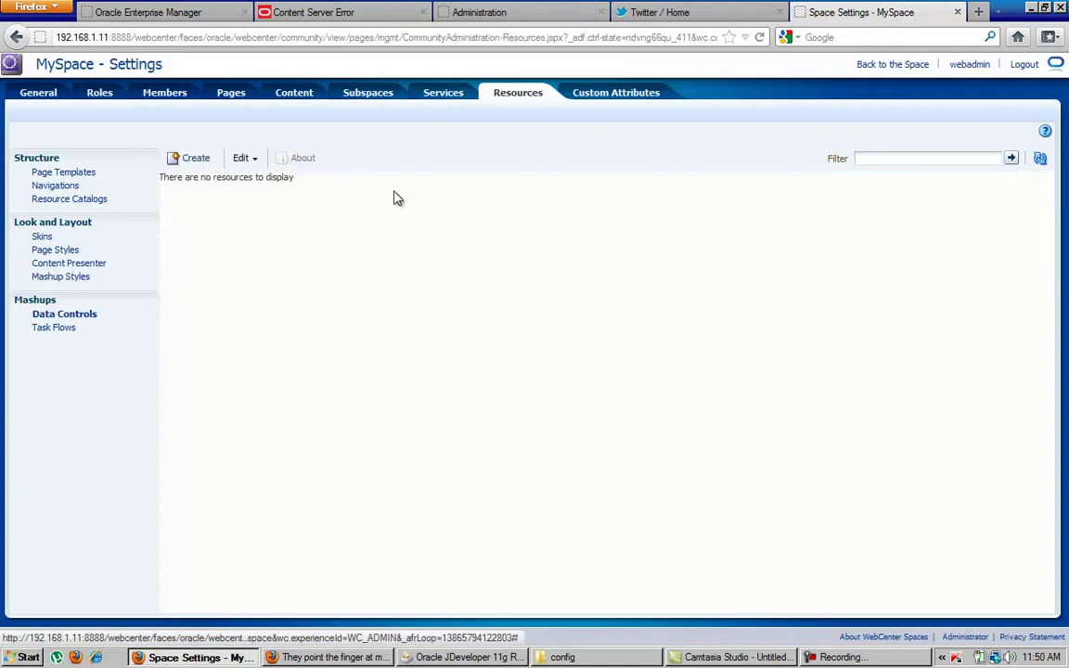
click(876, 67)
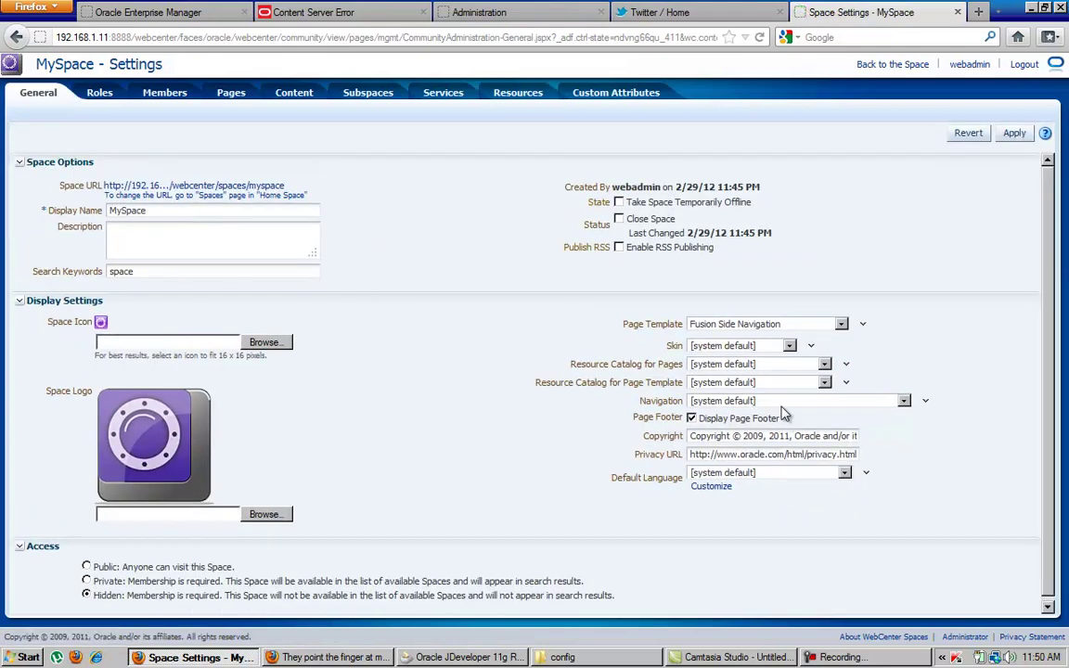
click(789, 324)
Apply the [system default] page template to MySpace, go back to the space and open My Profile.
click(733, 336)
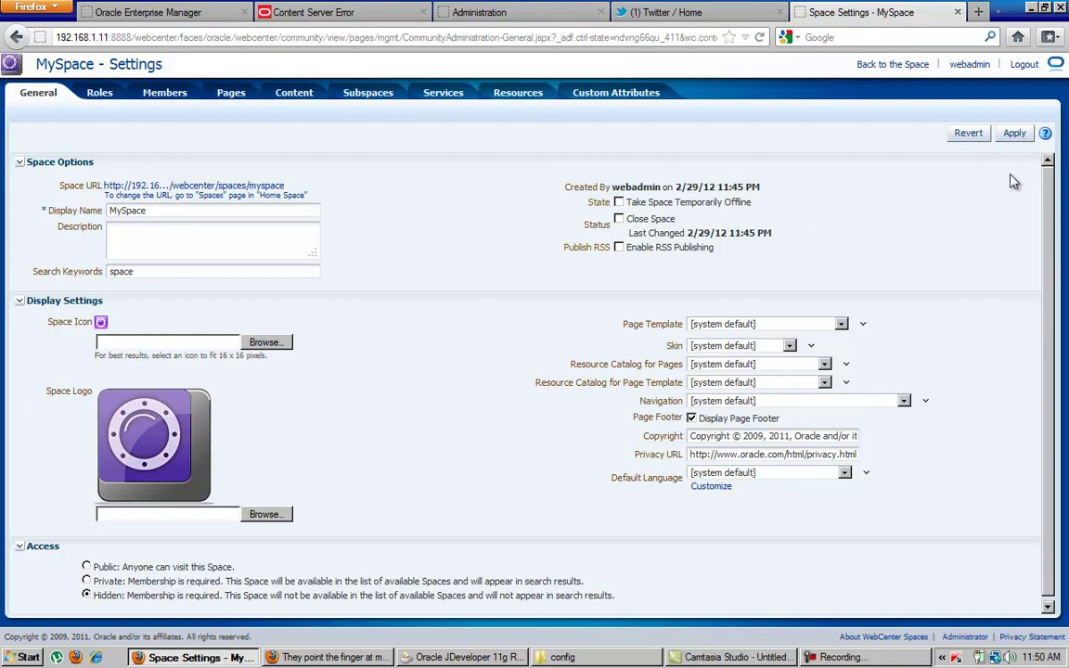
click(1013, 133)
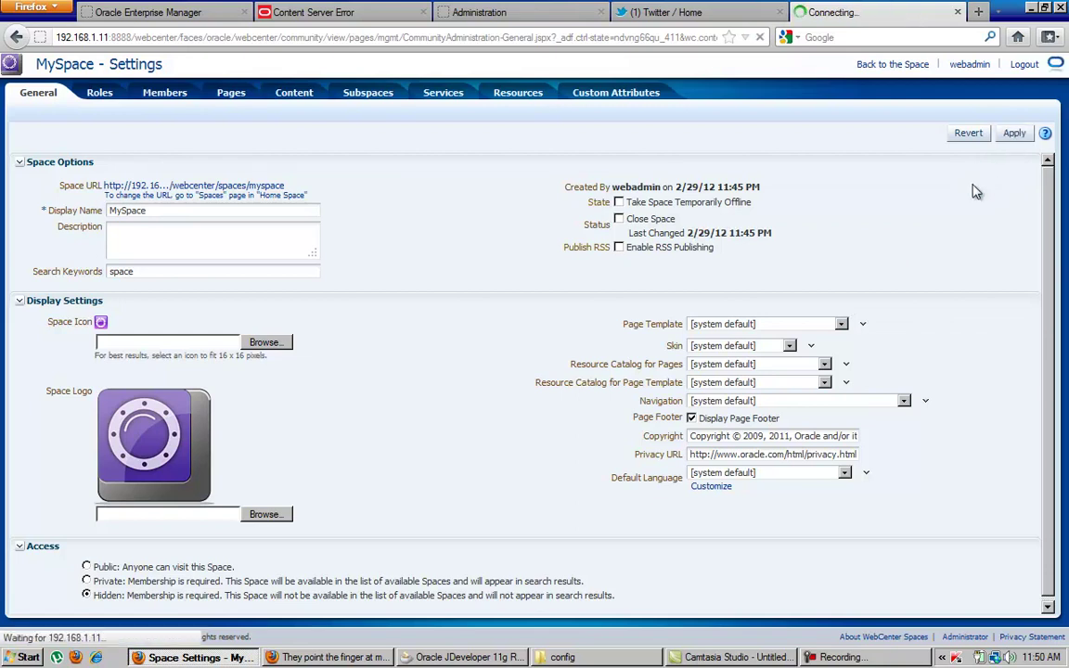
click(914, 65)
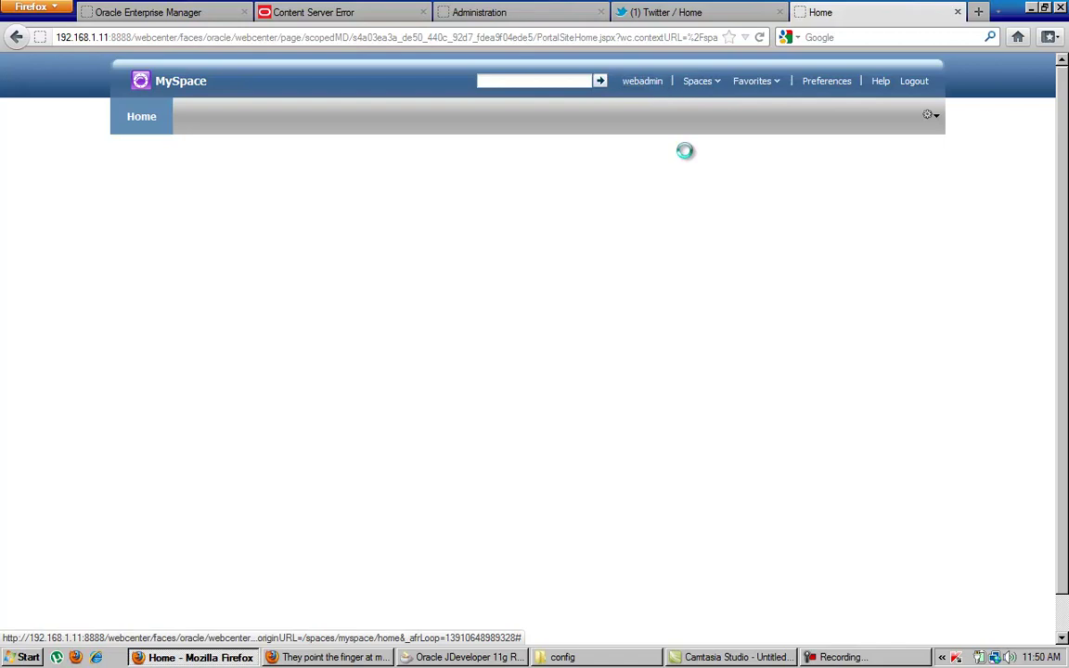
click(647, 84)
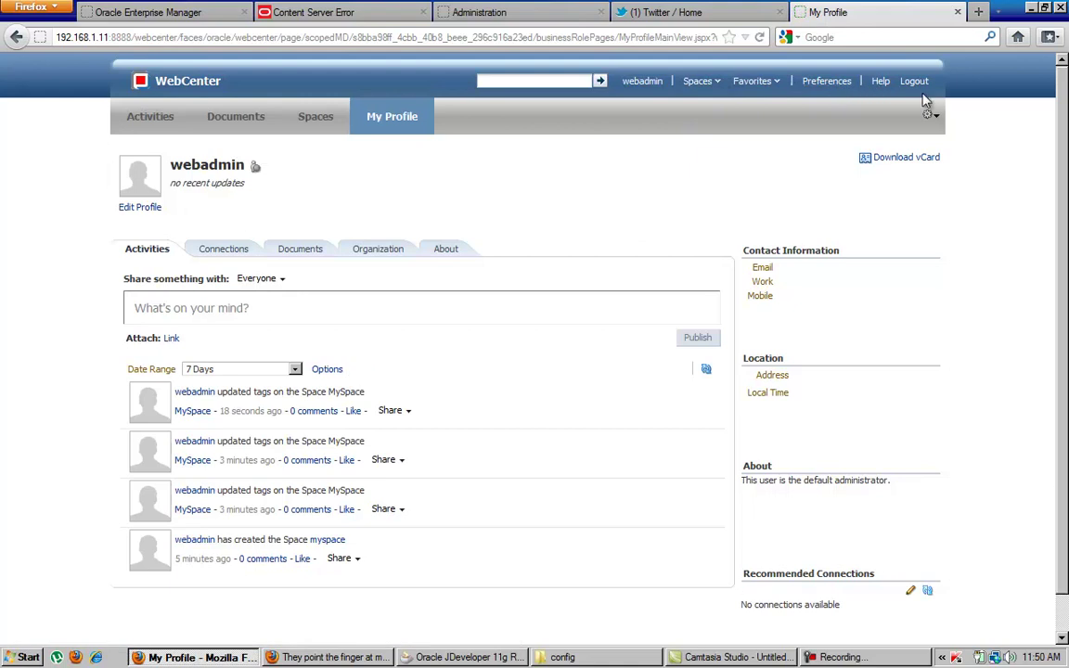
click(932, 115)
click(826, 82)
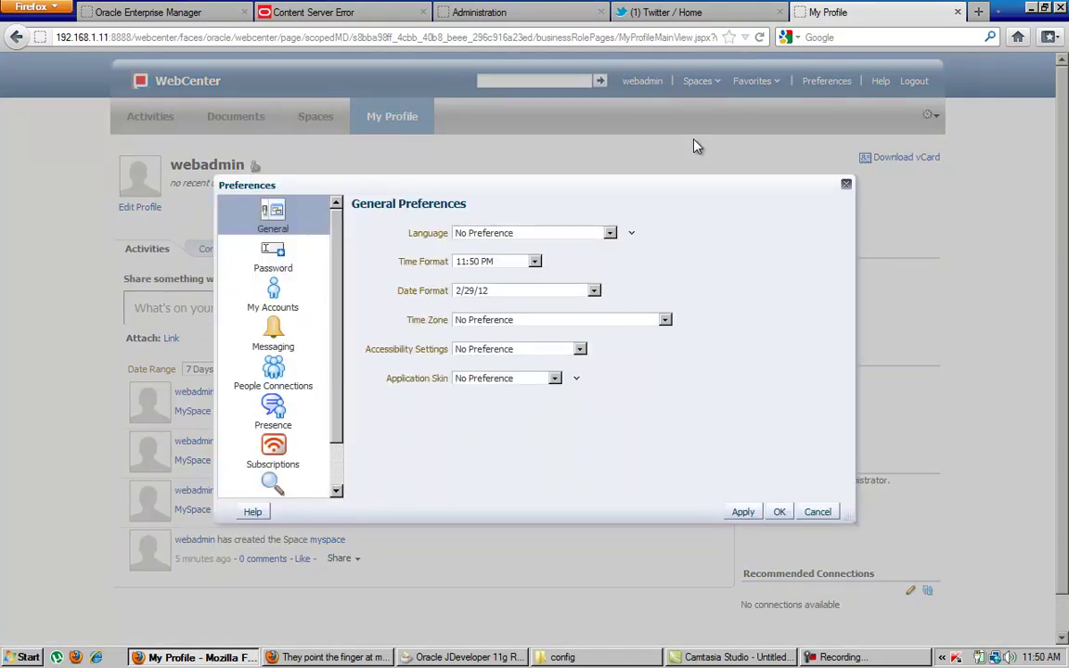
scroll(330, 381, down, 1)
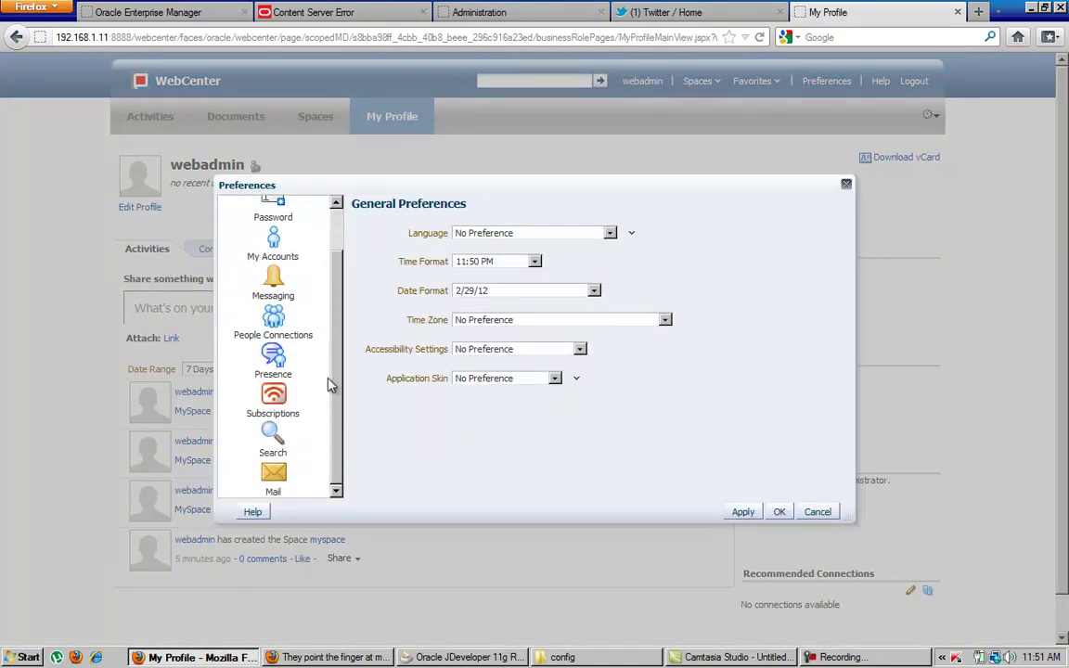
scroll(330, 385, up, 1)
click(283, 264)
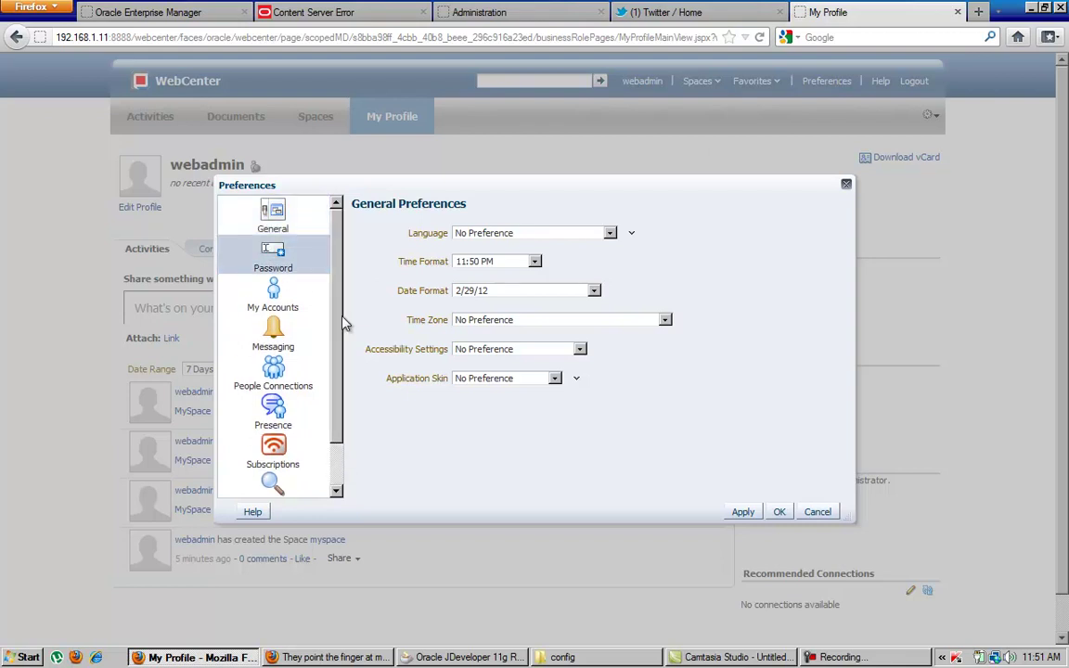
click(295, 301)
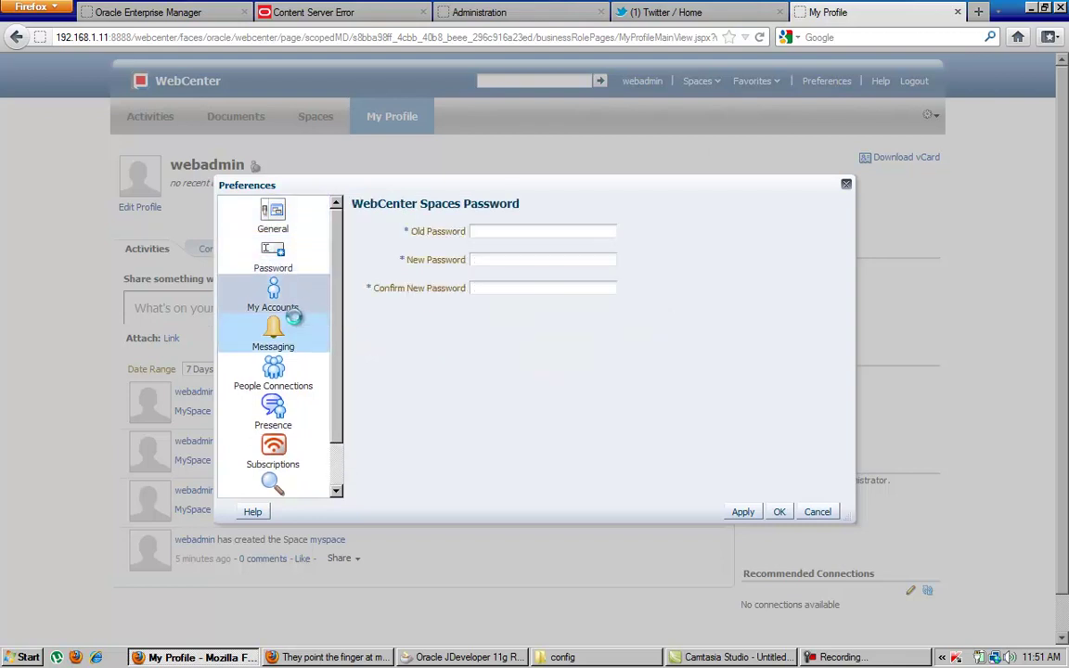
click(299, 419)
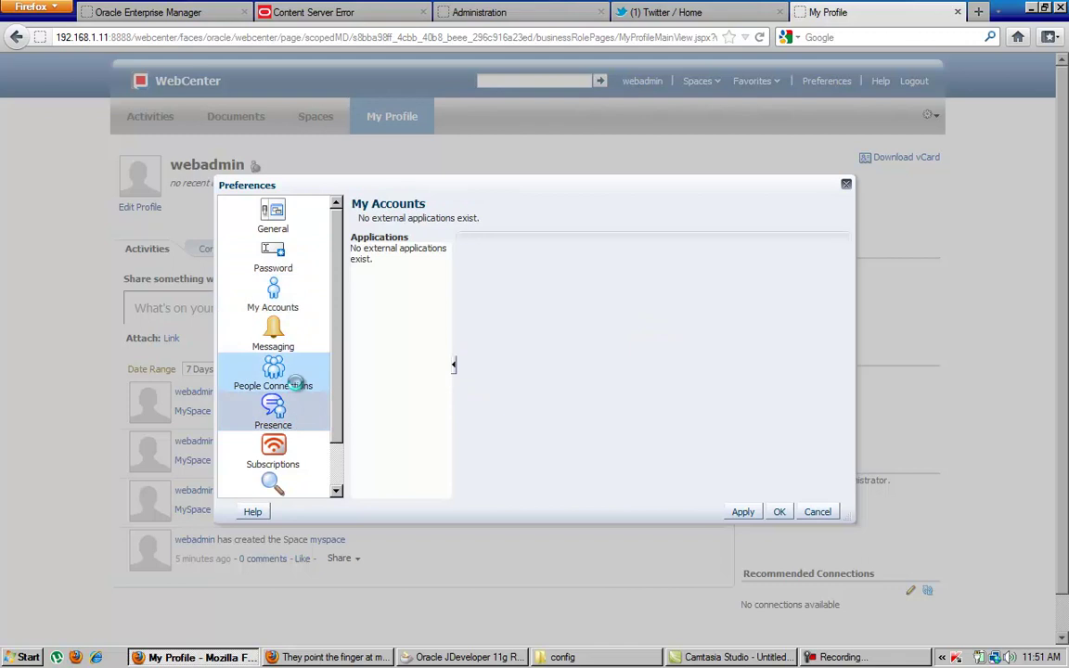
scroll(315, 374, down, 1)
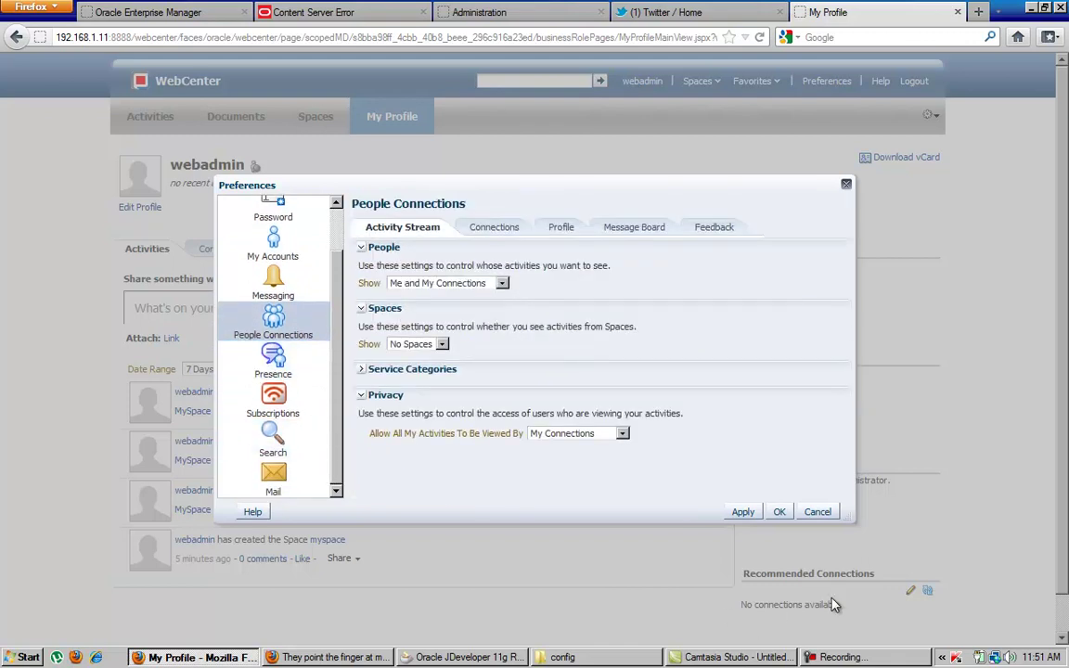
click(815, 512)
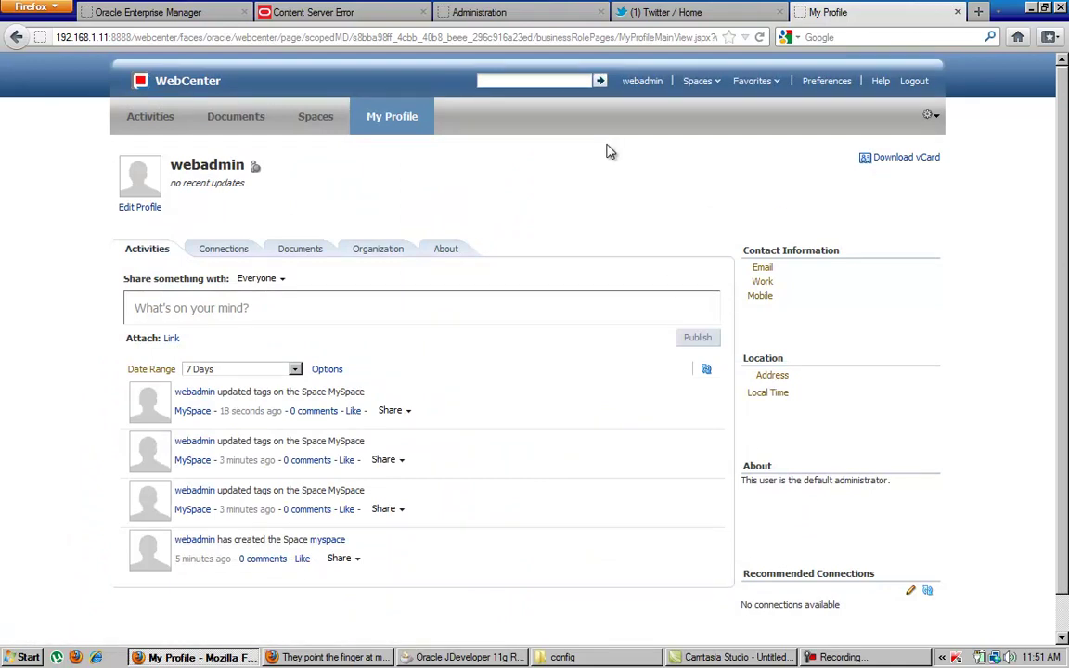